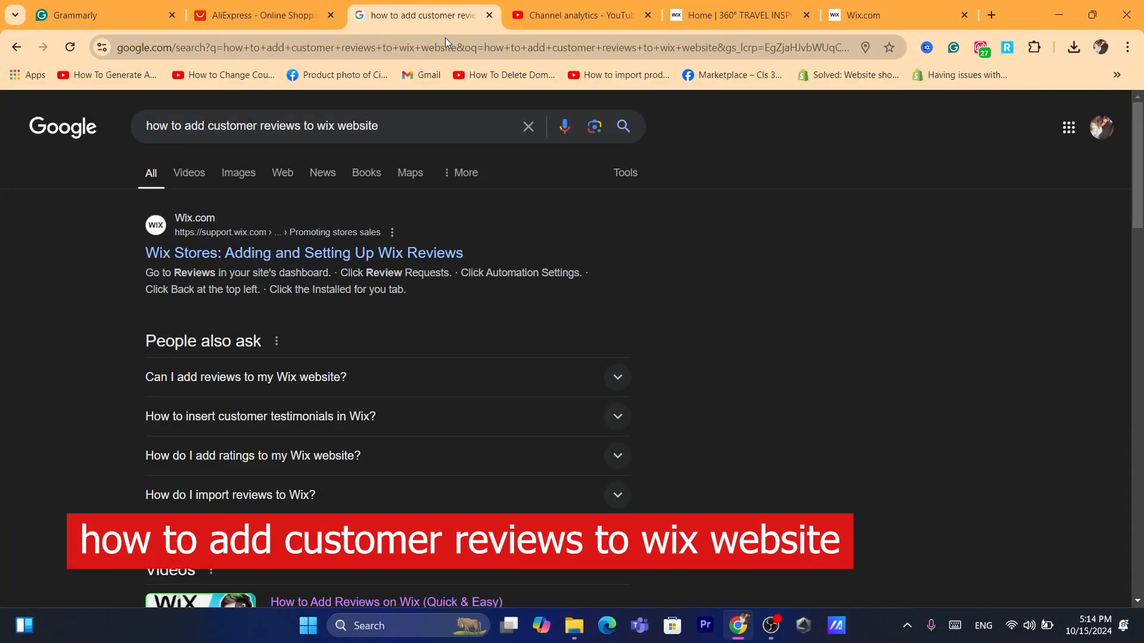
Search the web for 'wix' from the address bar and go to the Wix.com site.
{"action": "left_click", "coordinate": [440, 133]}
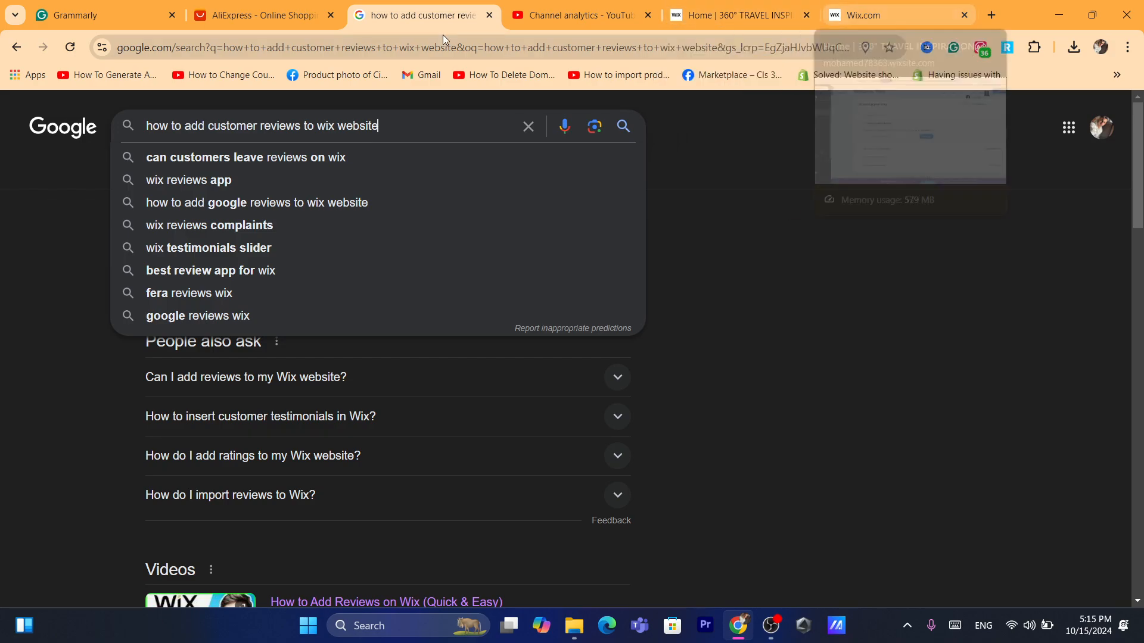
{"action": "left_click", "coordinate": [417, 49]}
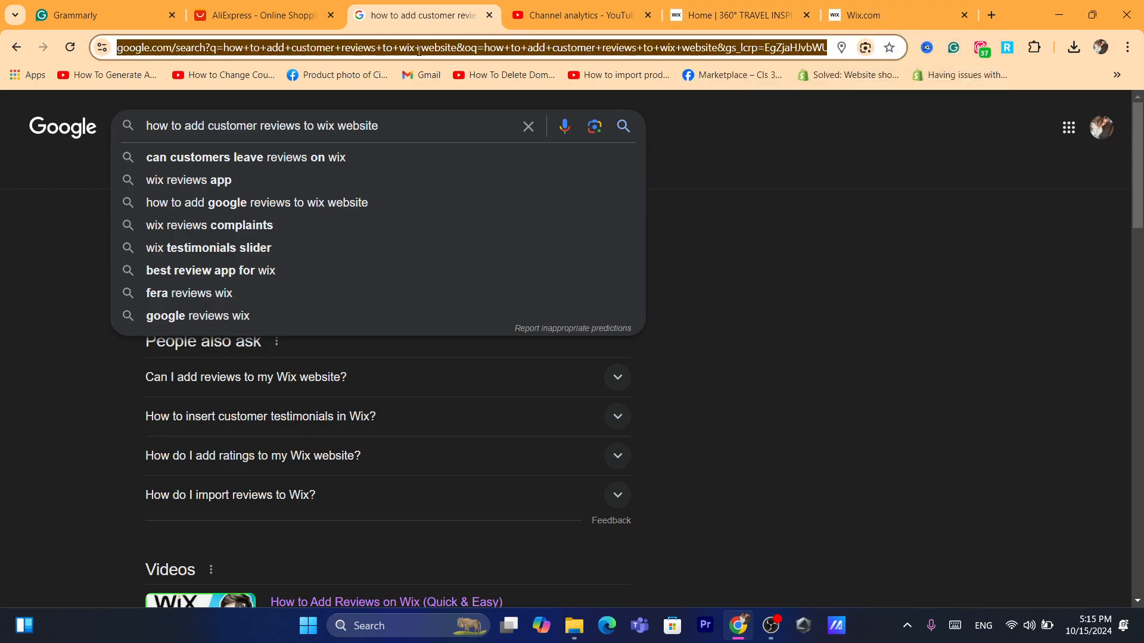
{"action": "type", "text": "wix"}
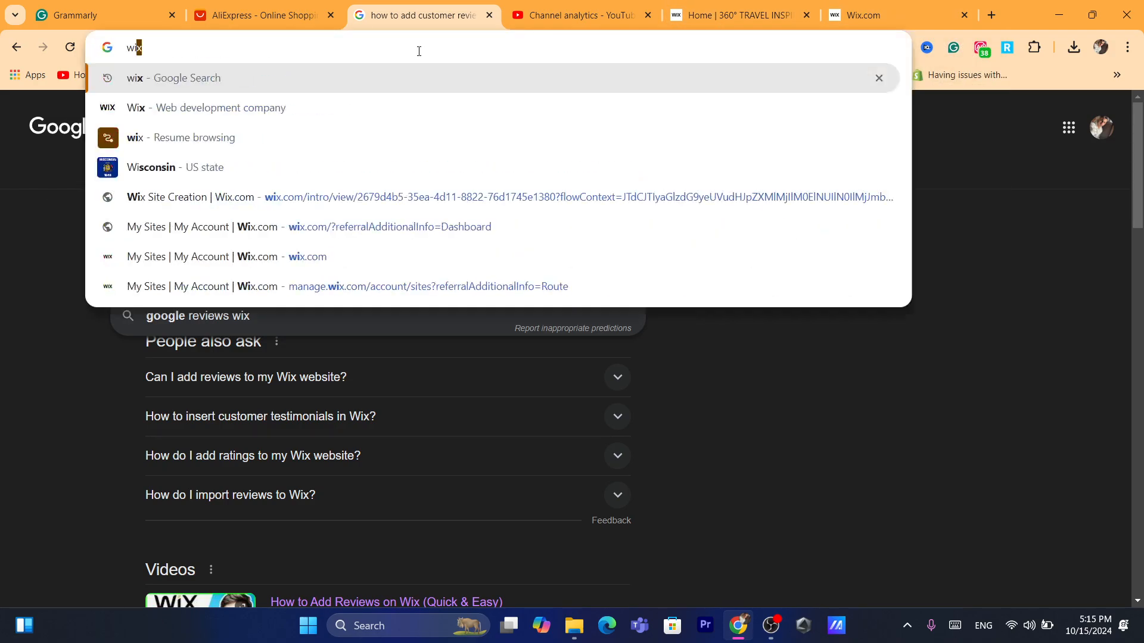
{"action": "key", "text": "Return"}
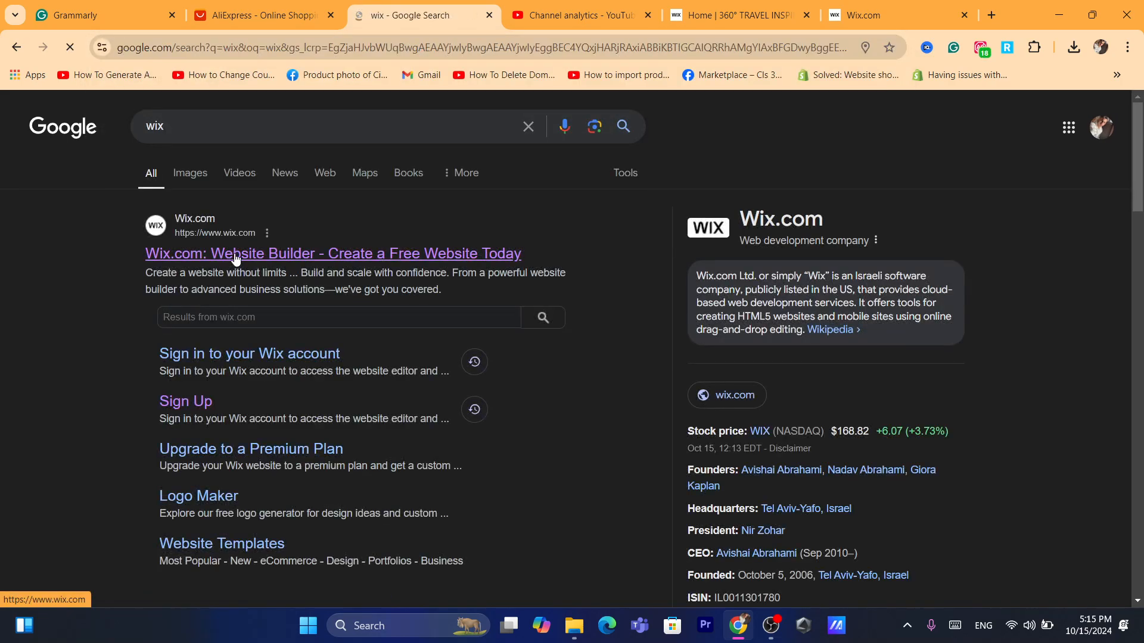
{"action": "left_click", "coordinate": [458, 45]}
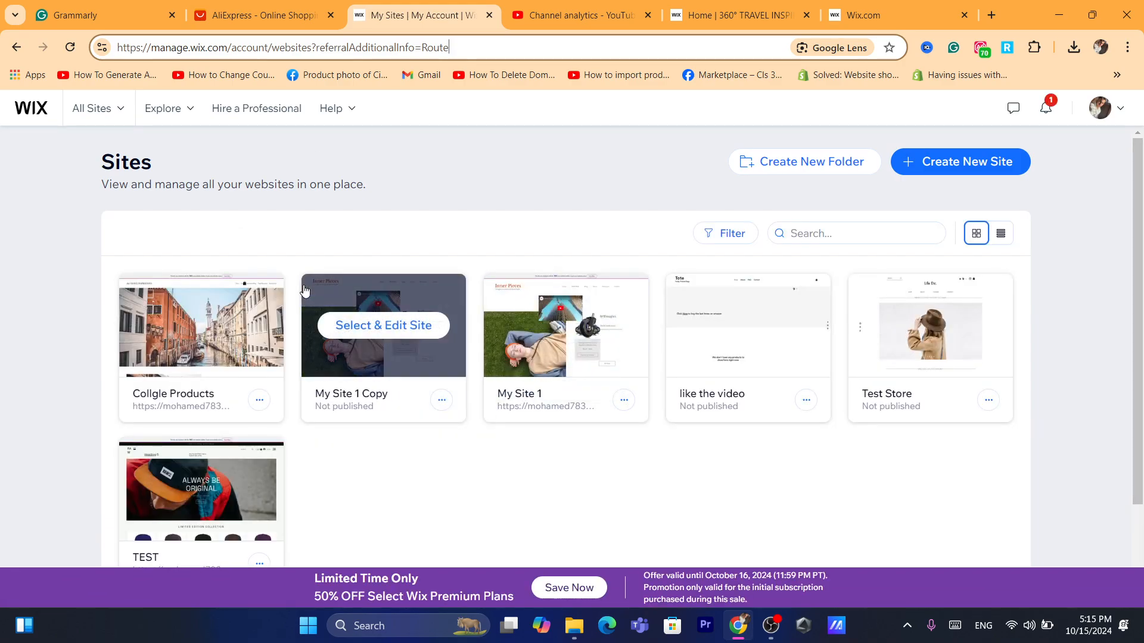
{"action": "mouse_move", "coordinate": [202, 325]}
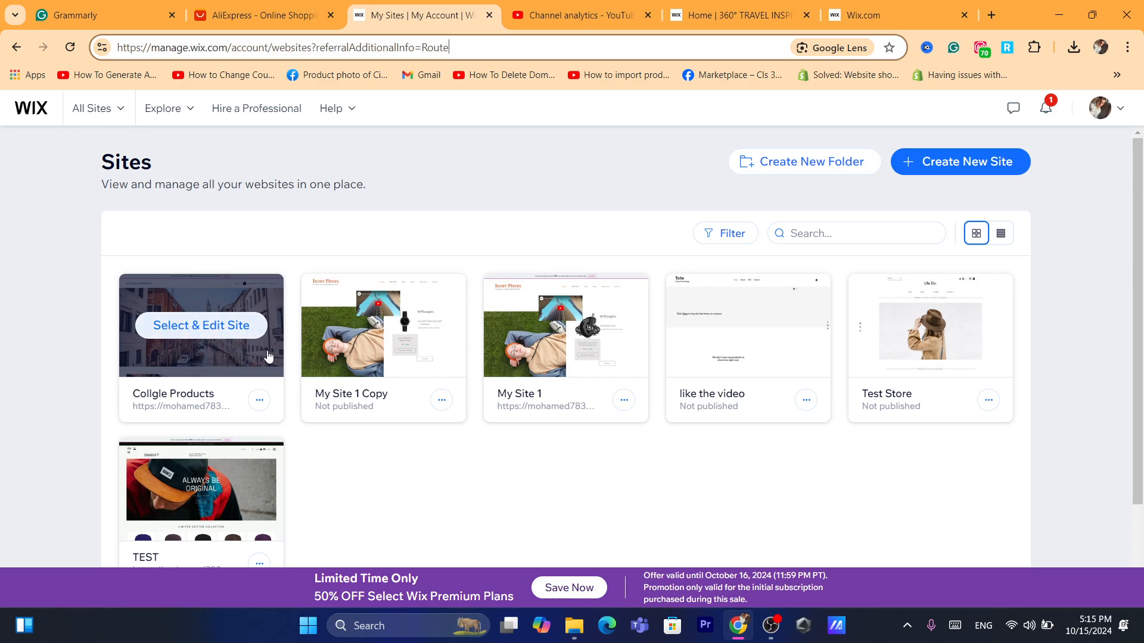
Select the Collgle Products site and head into Edit Site from its dashboard.
{"action": "left_click", "coordinate": [188, 328]}
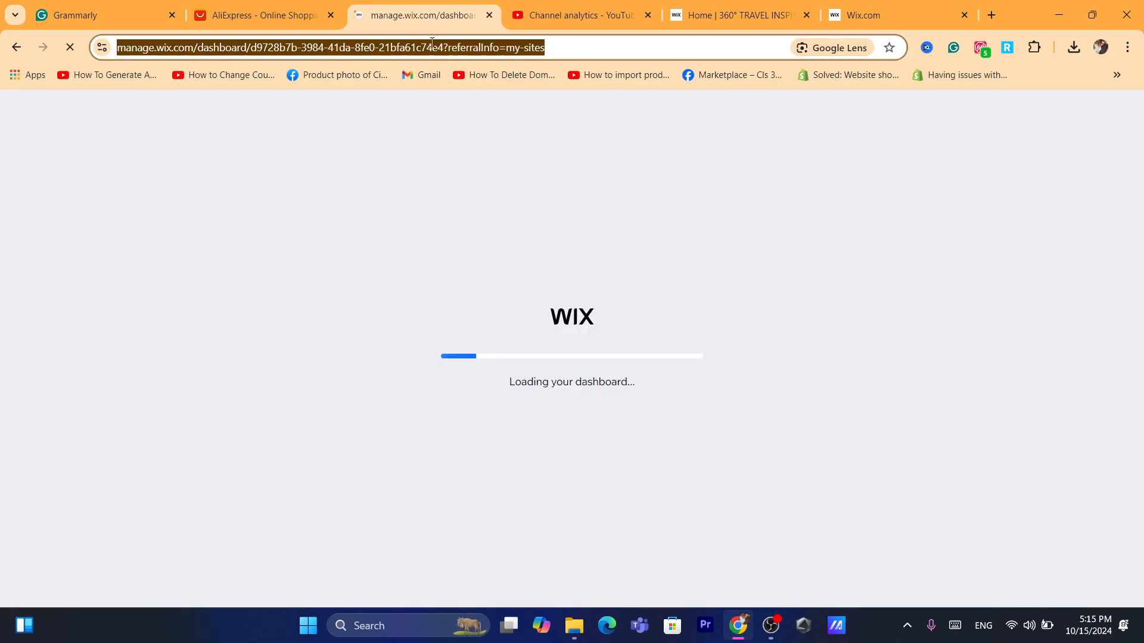
{"action": "type", "text": "d"}
{"action": "left_click", "coordinate": [374, 415]}
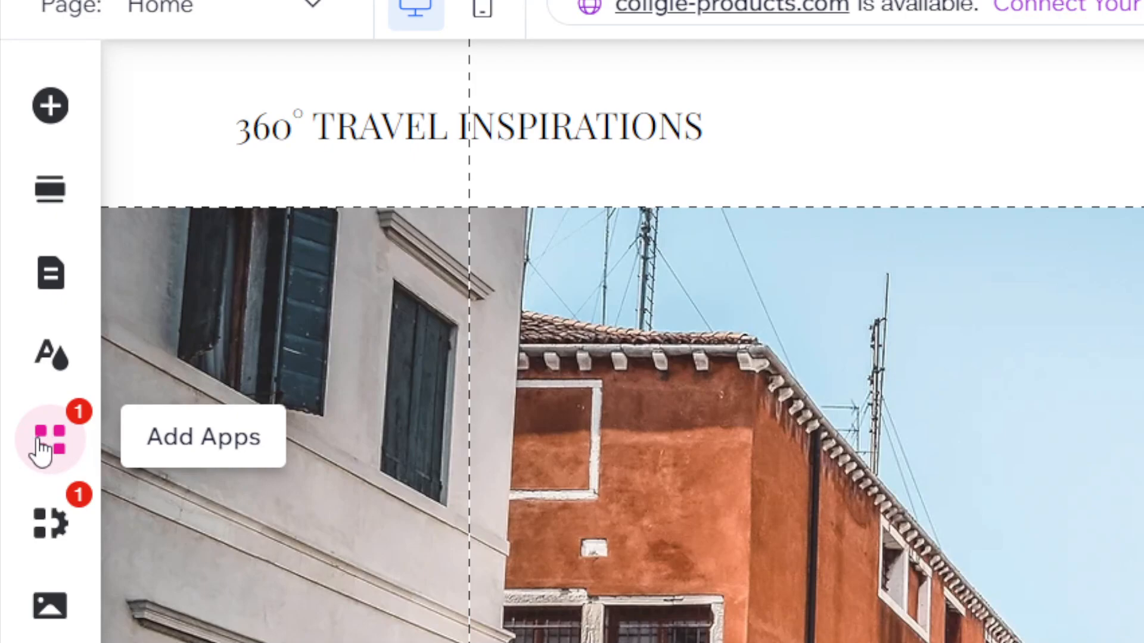
Search the App Market for 'reviews' and bring up the Fera Reviews app page.
{"action": "left_click", "coordinate": [43, 447]}
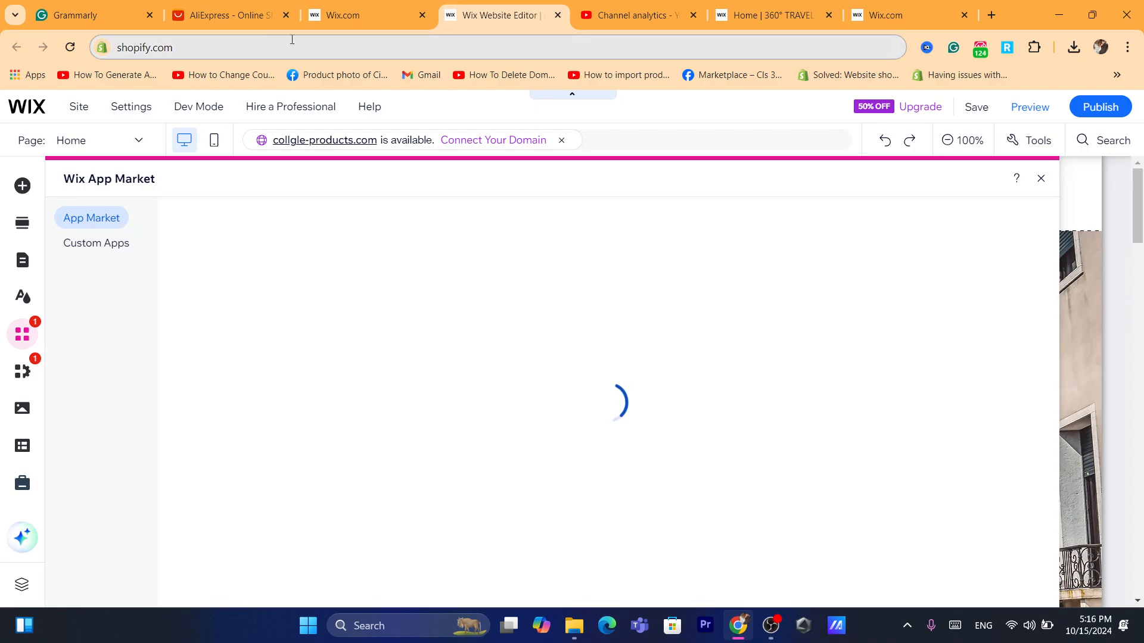
{"action": "left_click", "coordinate": [299, 39]}
{"action": "left_click", "coordinate": [312, 402]}
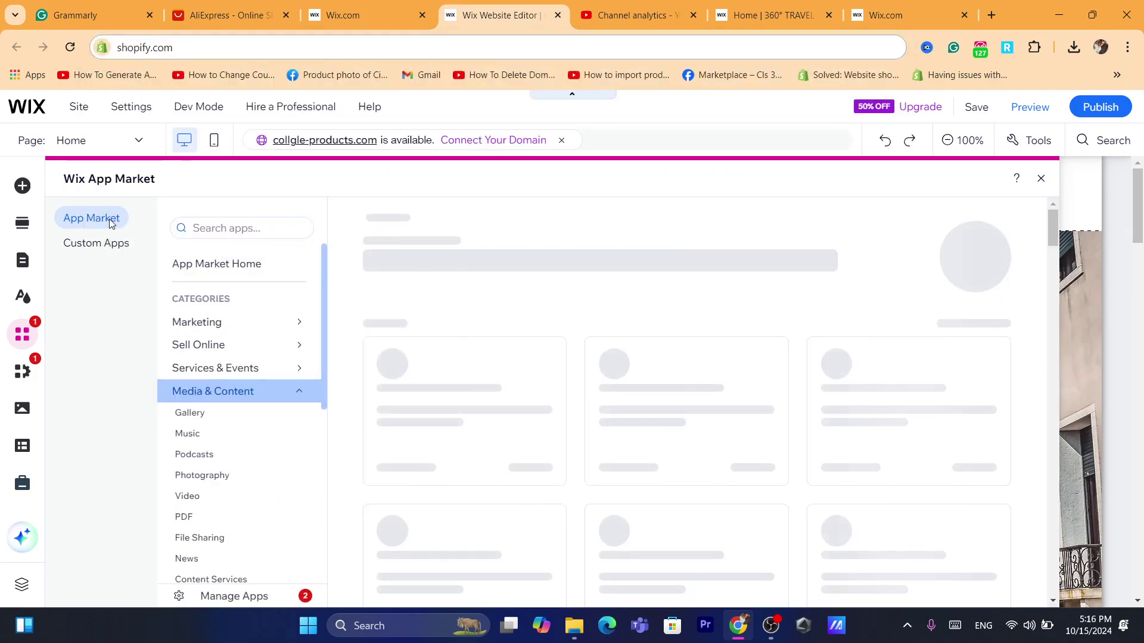
{"action": "left_click", "coordinate": [216, 224]}
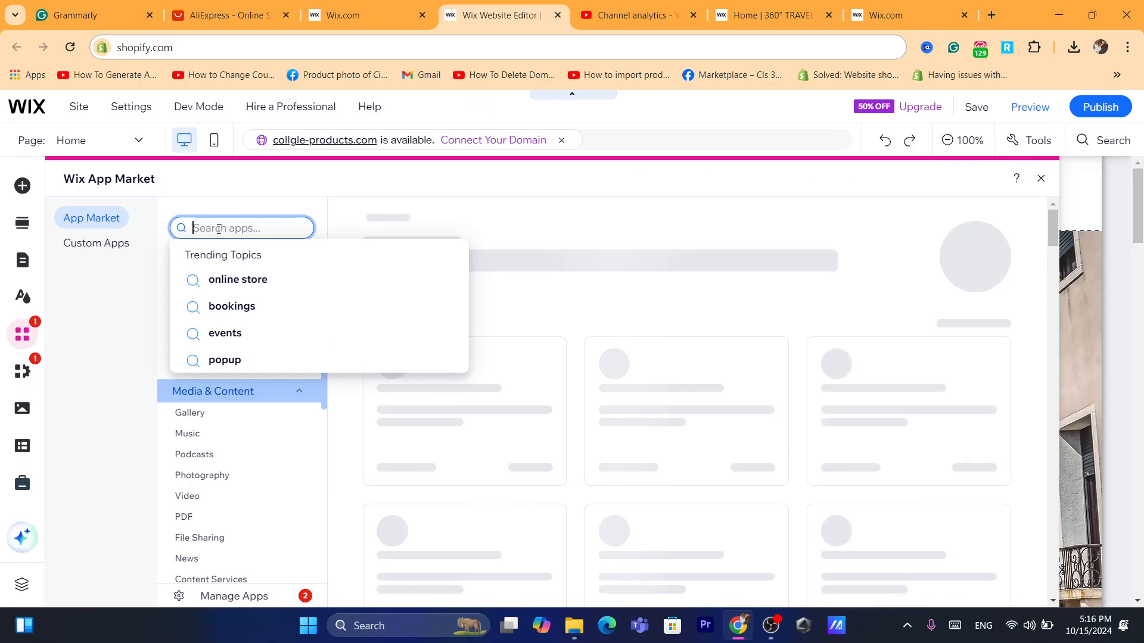
{"action": "type", "text": "rev"}
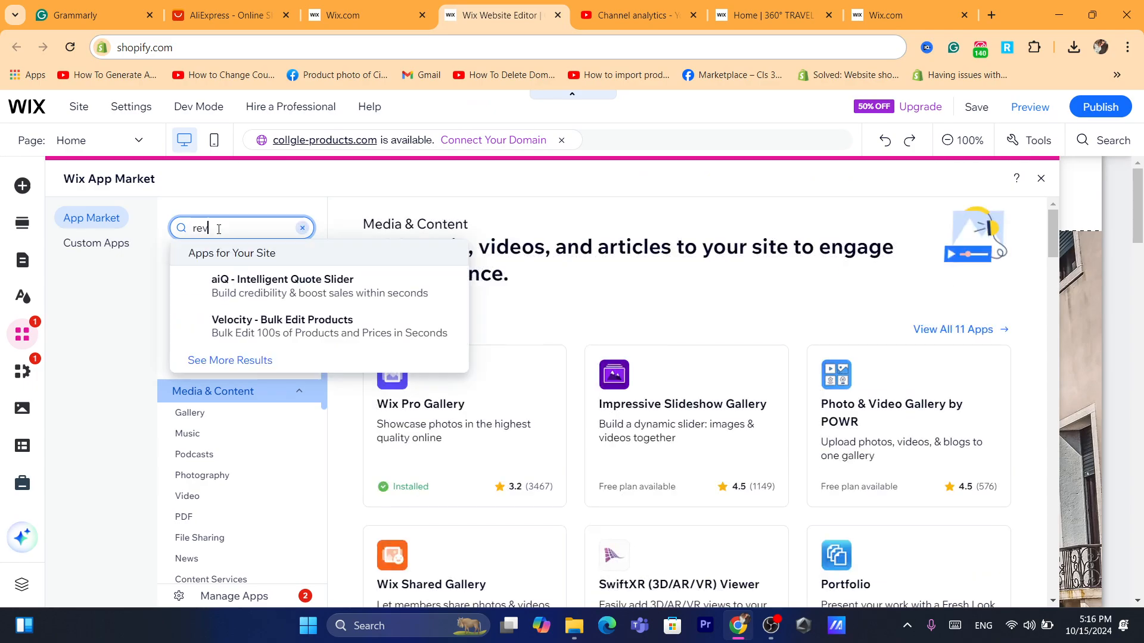
{"action": "type", "text": "iews"}
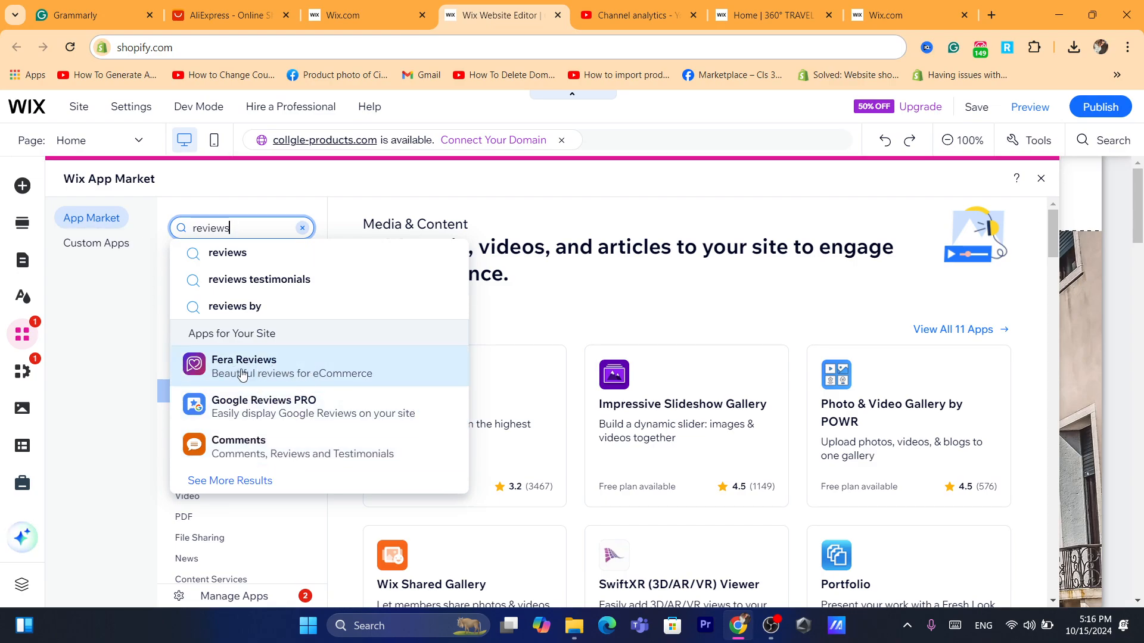
{"action": "left_click", "coordinate": [240, 370]}
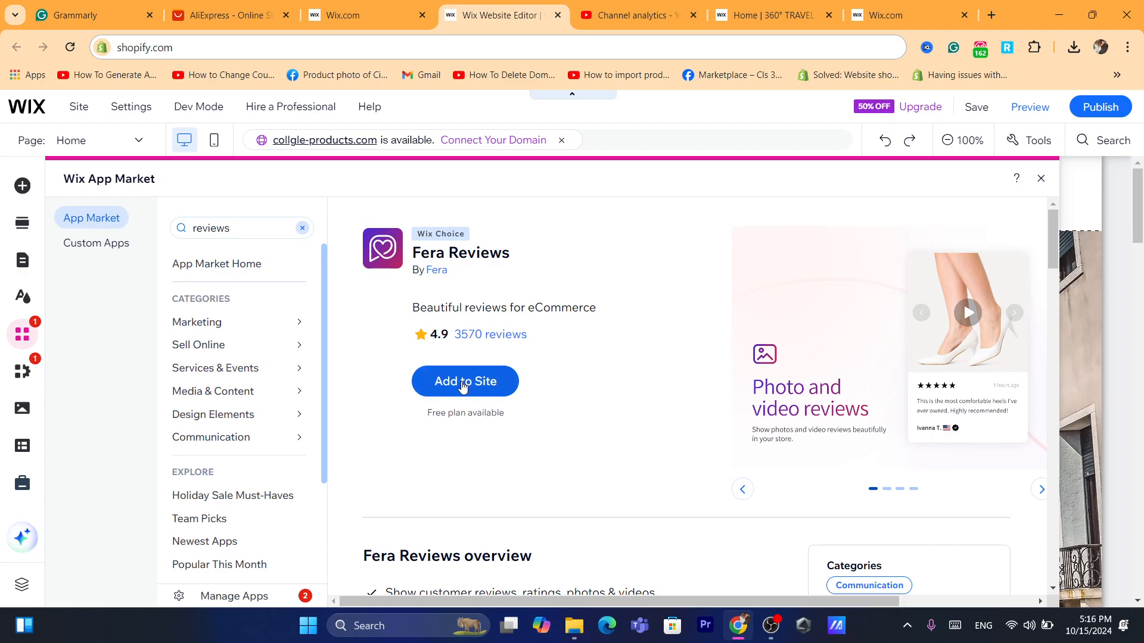
Add Fera Reviews to the site and switch to its installer tab to review the data access warning.
{"action": "left_click", "coordinate": [462, 386]}
{"action": "left_click", "coordinate": [443, 15]}
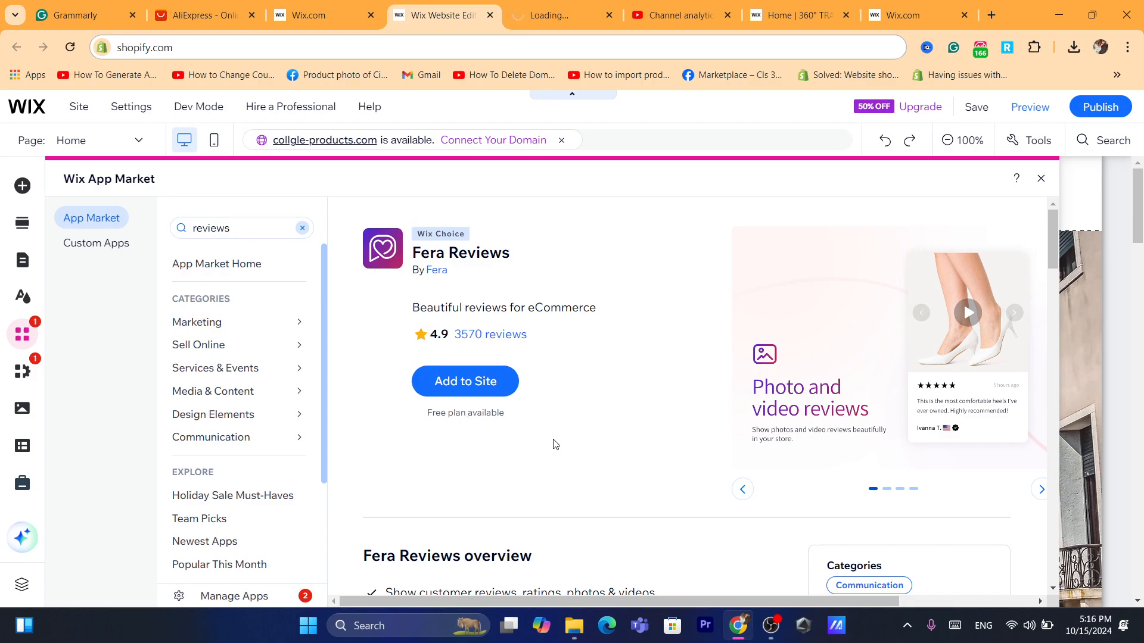
{"action": "left_click", "coordinate": [568, 8]}
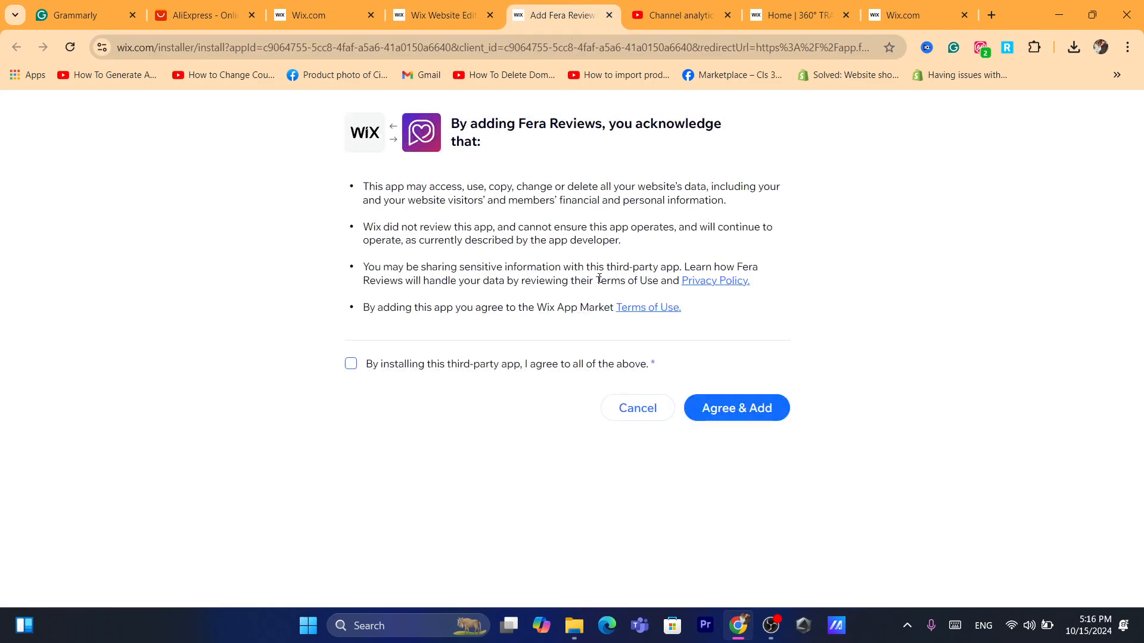
{"action": "left_click_drag", "start_coordinate": [361, 179], "coordinate": [469, 189]}
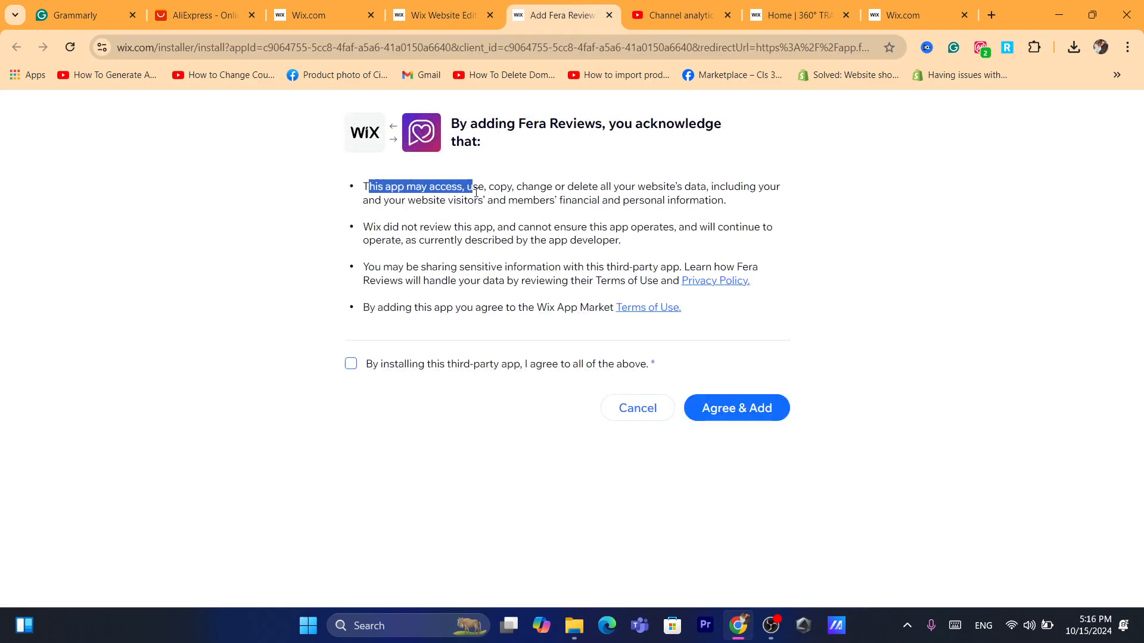
{"action": "left_click", "coordinate": [470, 188]}
{"action": "left_click", "coordinate": [501, 47]}
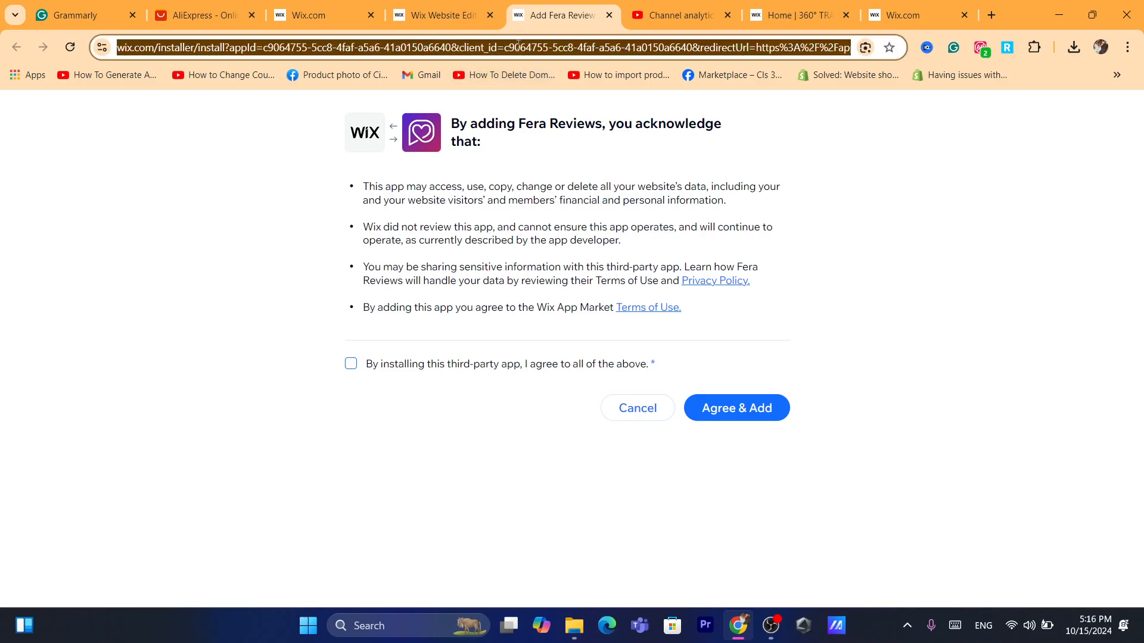
{"action": "type", "text": "shopify.com"}
{"action": "left_click", "coordinate": [512, 384]}
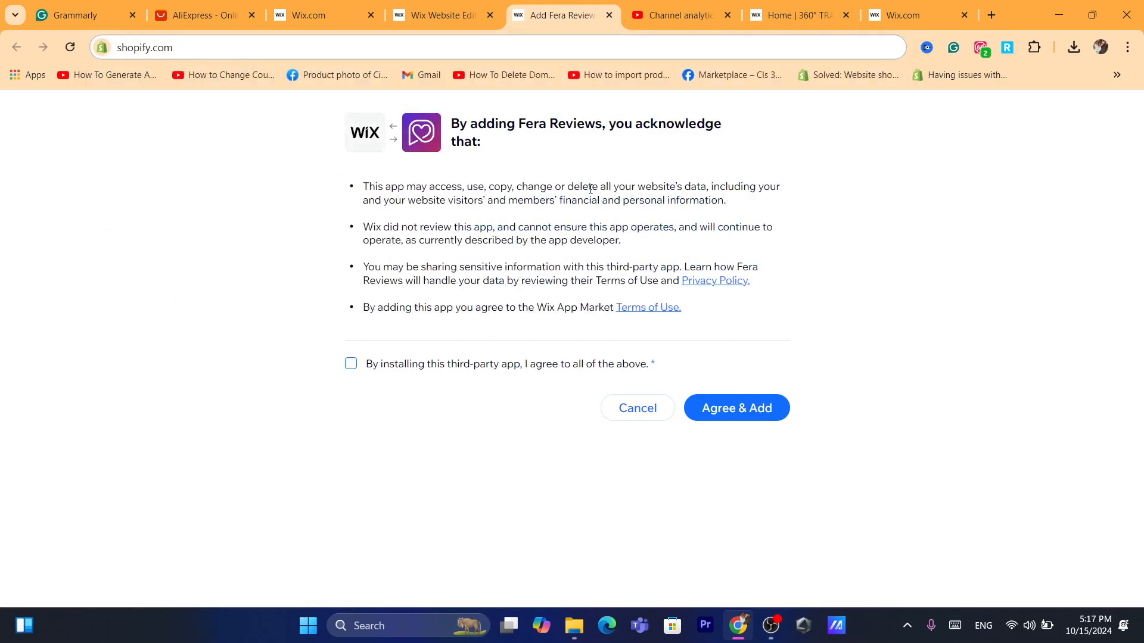
Read through the permissions and acknowledgement text, then Agree & Add to install Fera Reviews.
{"action": "left_click_drag", "start_coordinate": [595, 195], "coordinate": [706, 229]}
{"action": "left_click", "coordinate": [731, 214]}
{"action": "left_click_drag", "start_coordinate": [464, 205], "coordinate": [684, 218]}
{"action": "left_click", "coordinate": [556, 204]}
{"action": "left_click", "coordinate": [683, 217]}
{"action": "left_click_drag", "start_coordinate": [381, 227], "coordinate": [456, 229]}
{"action": "left_click", "coordinate": [456, 229]}
{"action": "left_click_drag", "start_coordinate": [529, 228], "coordinate": [604, 241]}
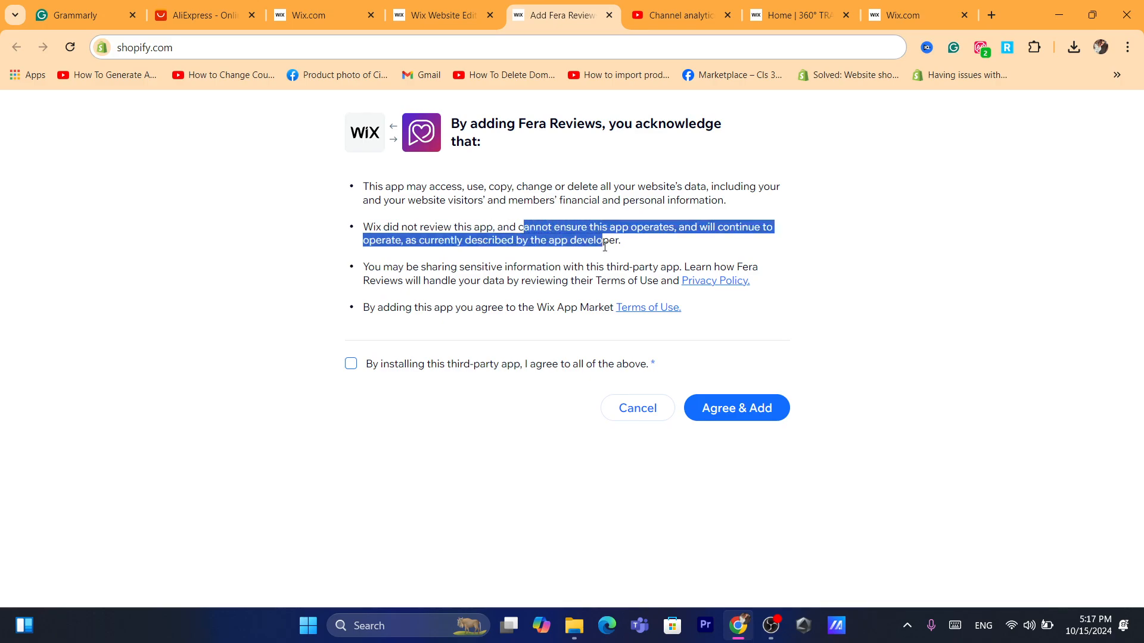
{"action": "left_click", "coordinate": [604, 247]}
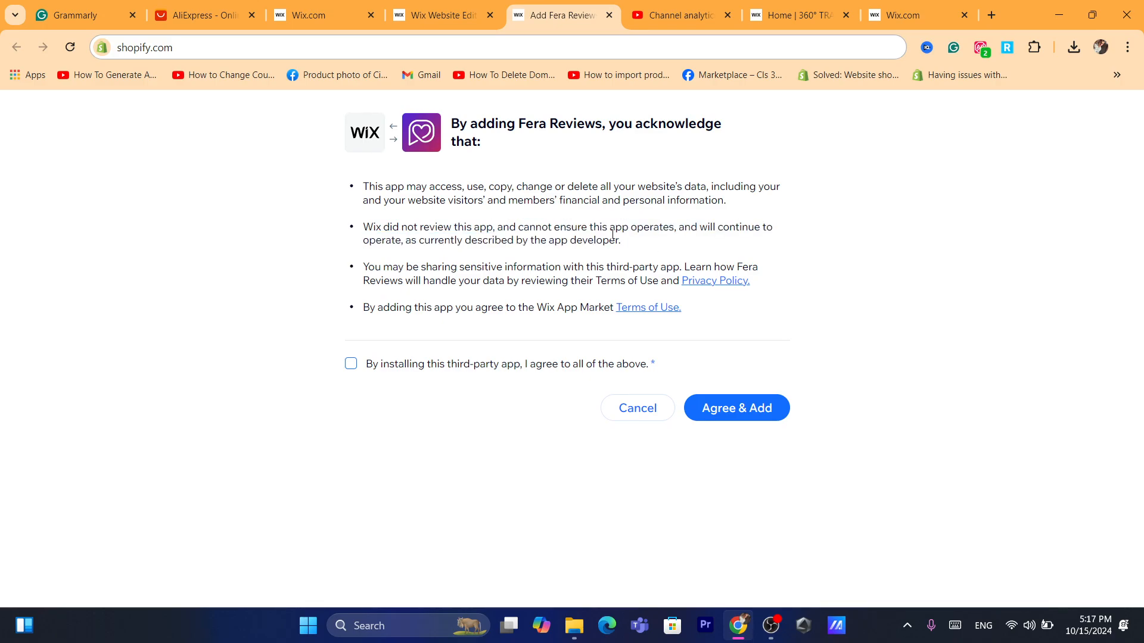
{"action": "triple_click", "coordinate": [694, 243]}
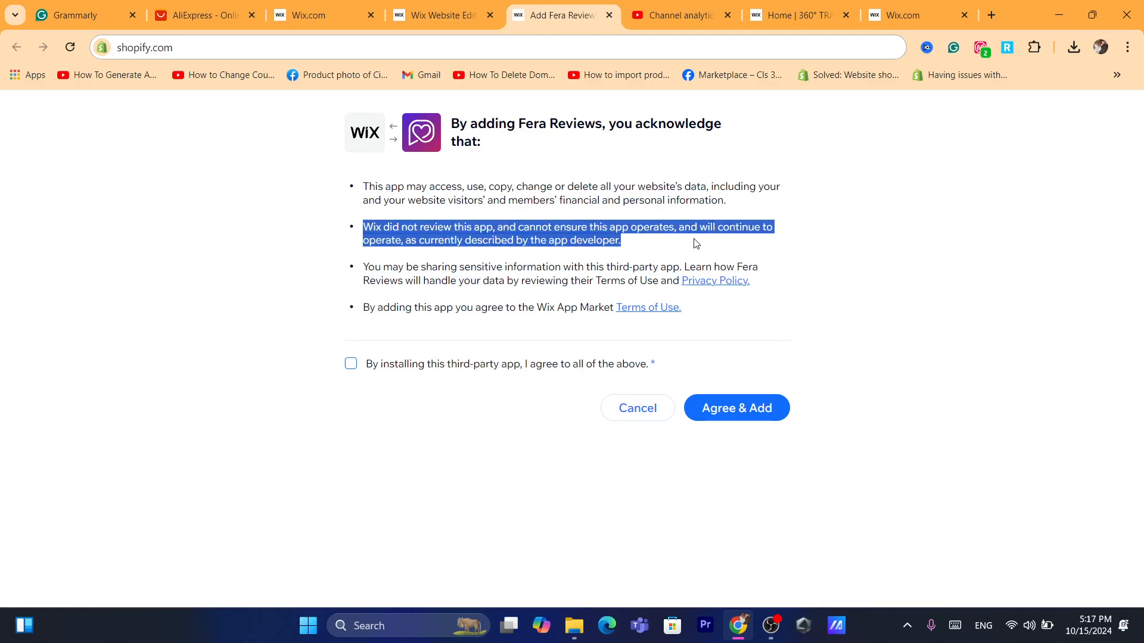
{"action": "left_click", "coordinate": [511, 234]}
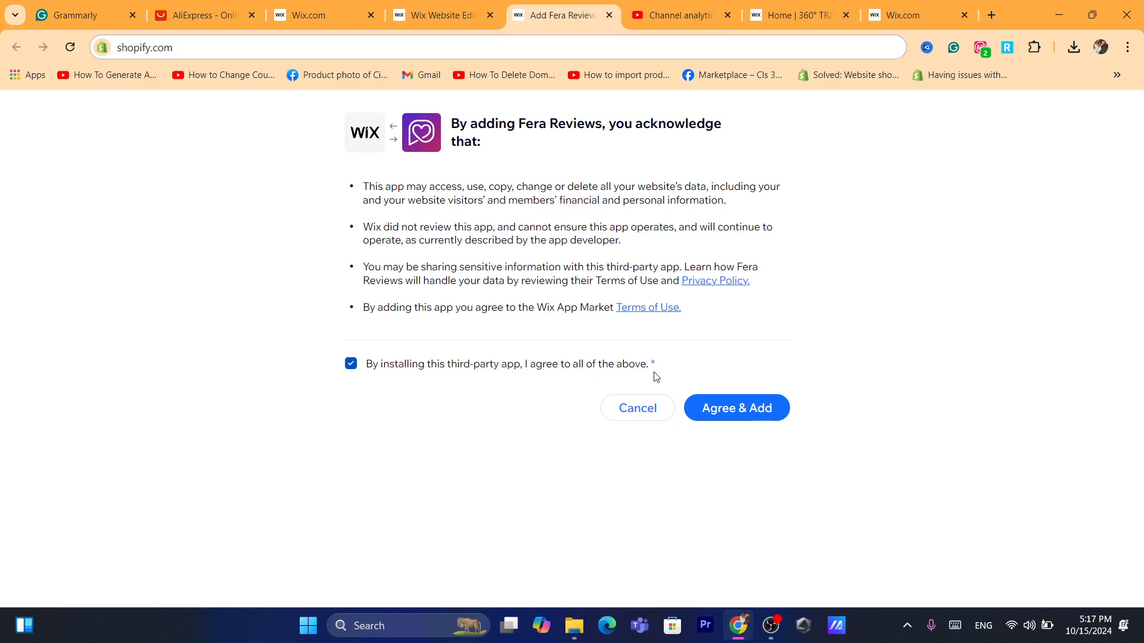
{"action": "left_click", "coordinate": [730, 410]}
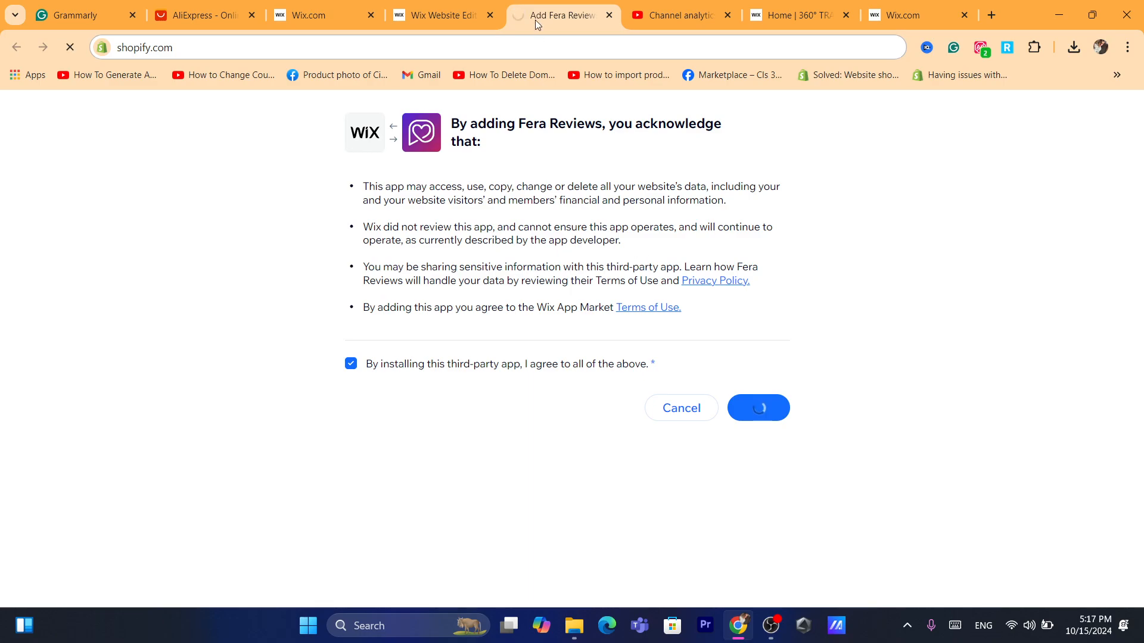
Submit the prefilled Fera account details and answer that customers pay when placing orders.
{"action": "left_click", "coordinate": [569, 38]}
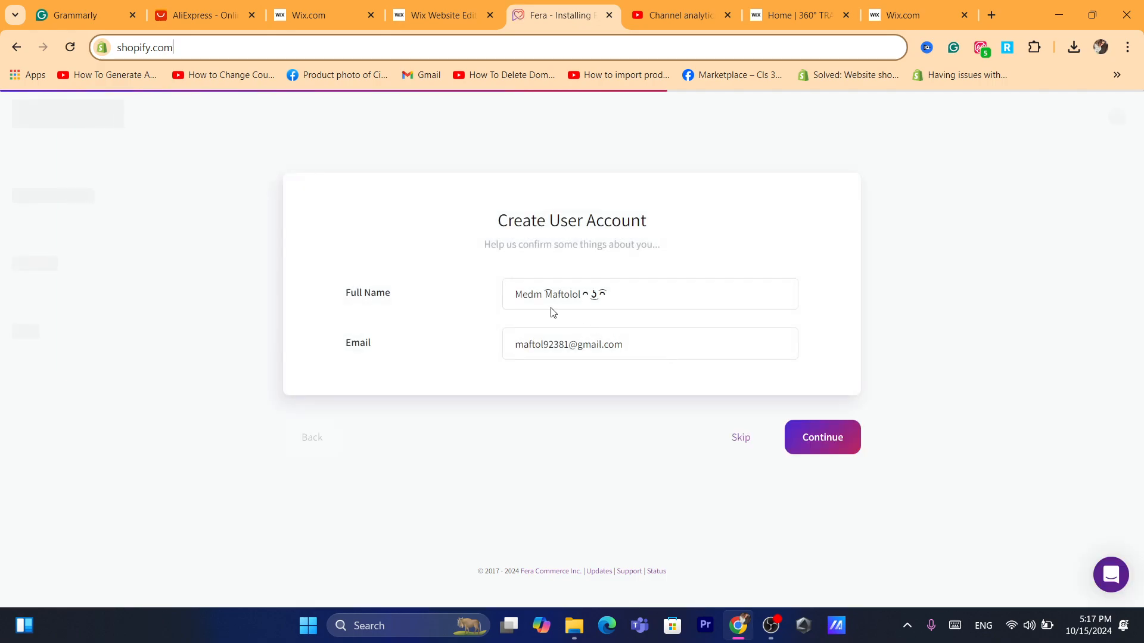
{"action": "left_click", "coordinate": [812, 437]}
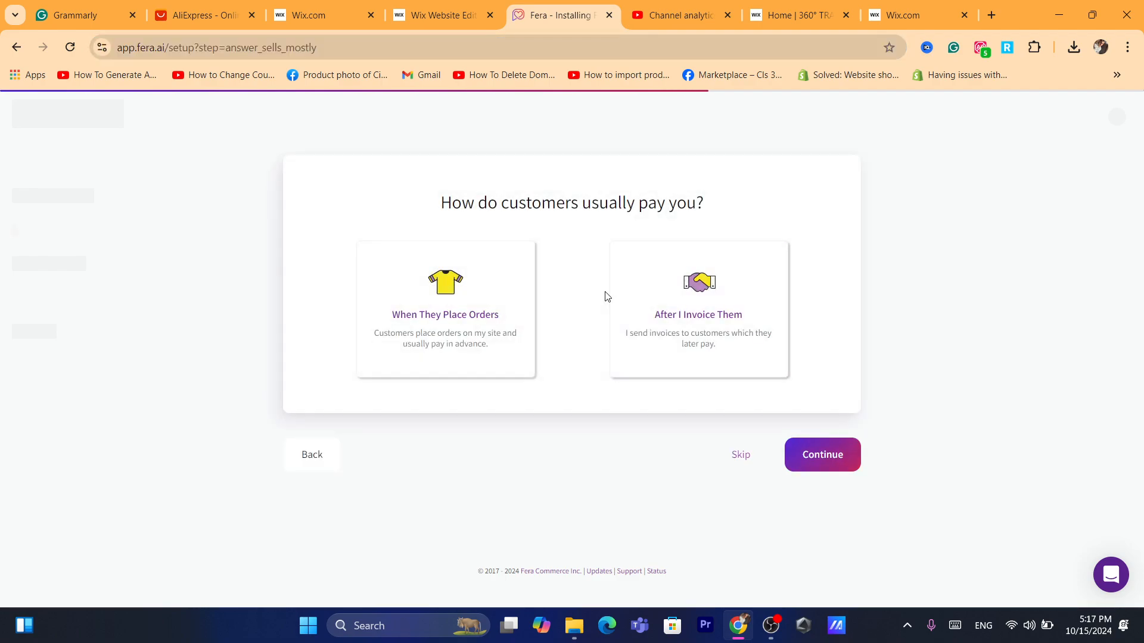
{"action": "triple_click", "coordinate": [516, 204]}
{"action": "left_click", "coordinate": [643, 190]}
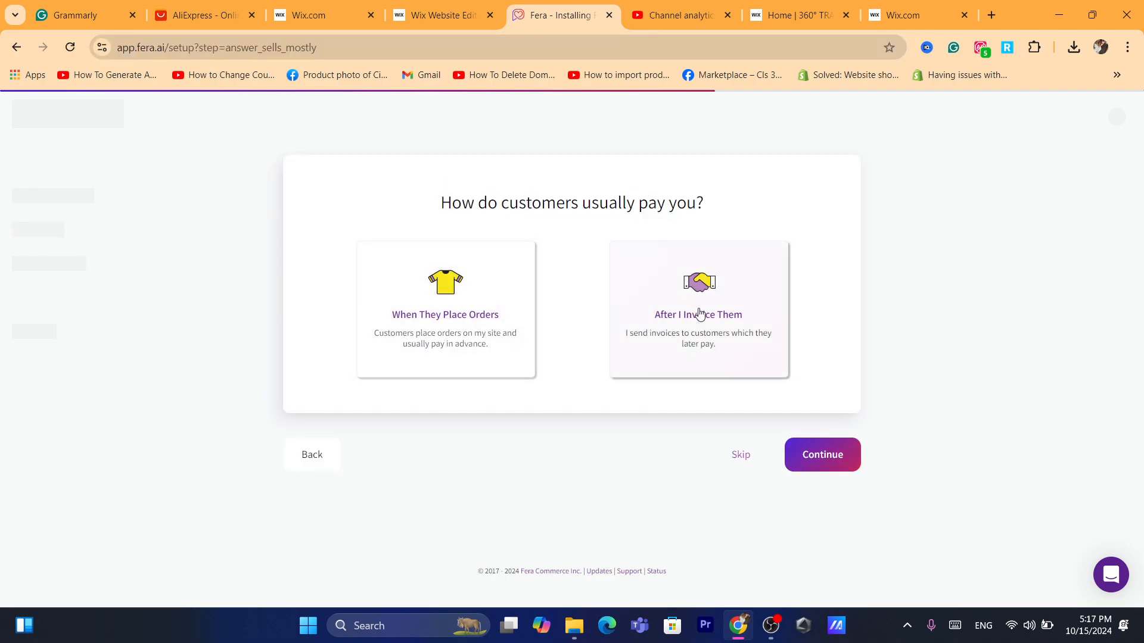
{"action": "left_click", "coordinate": [474, 304]}
{"action": "left_click", "coordinate": [838, 450]}
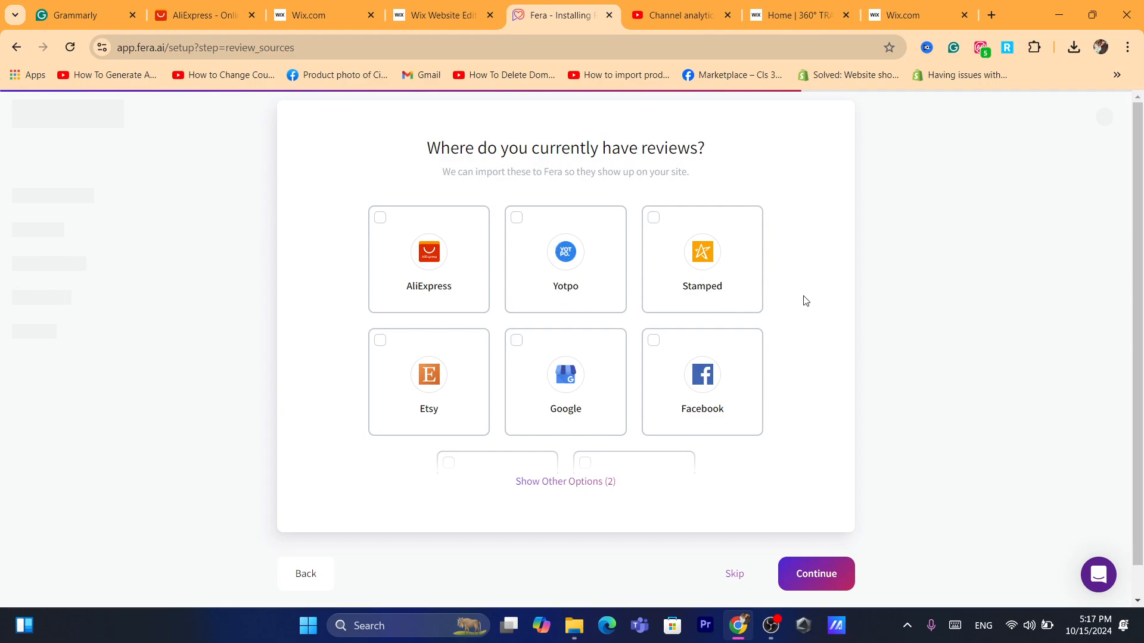
Choose AliExpress and Etsy as the store's current review sources.
{"action": "left_click", "coordinate": [381, 225]}
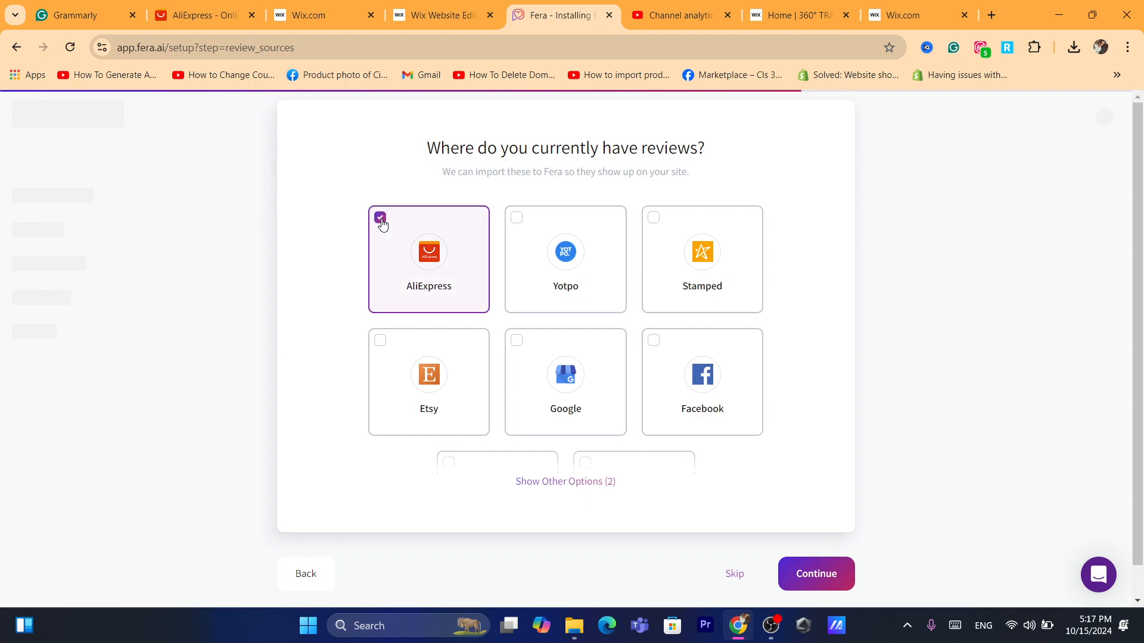
{"action": "left_click", "coordinate": [573, 482]}
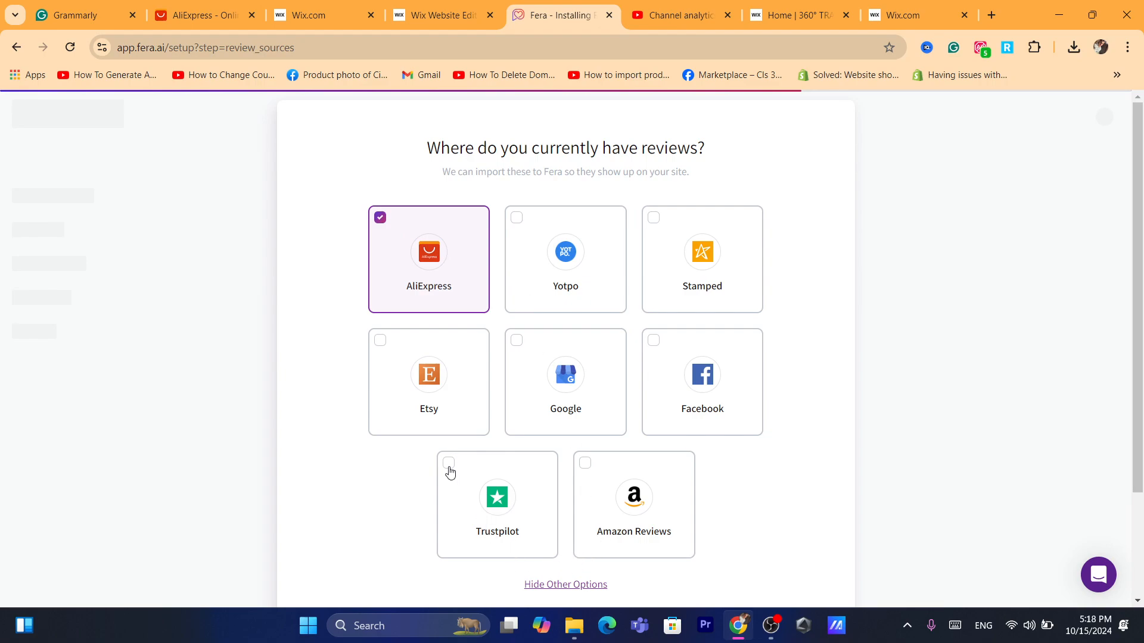
{"action": "left_click", "coordinate": [402, 383]}
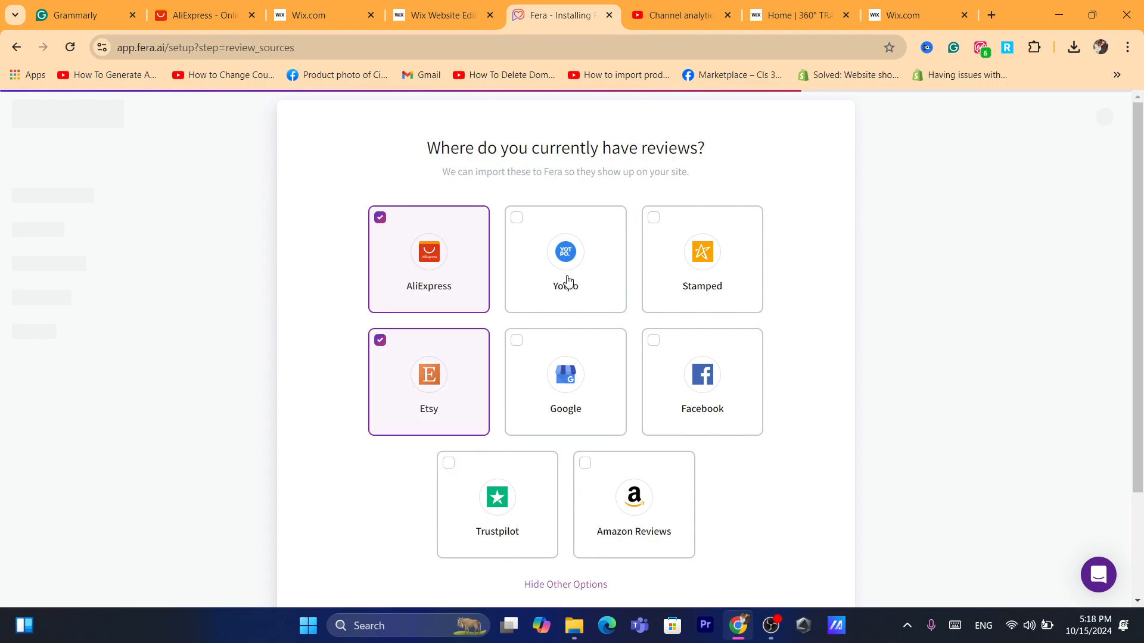
{"action": "scroll", "coordinate": [694, 447], "scroll_direction": "down", "scroll_amount": 2}
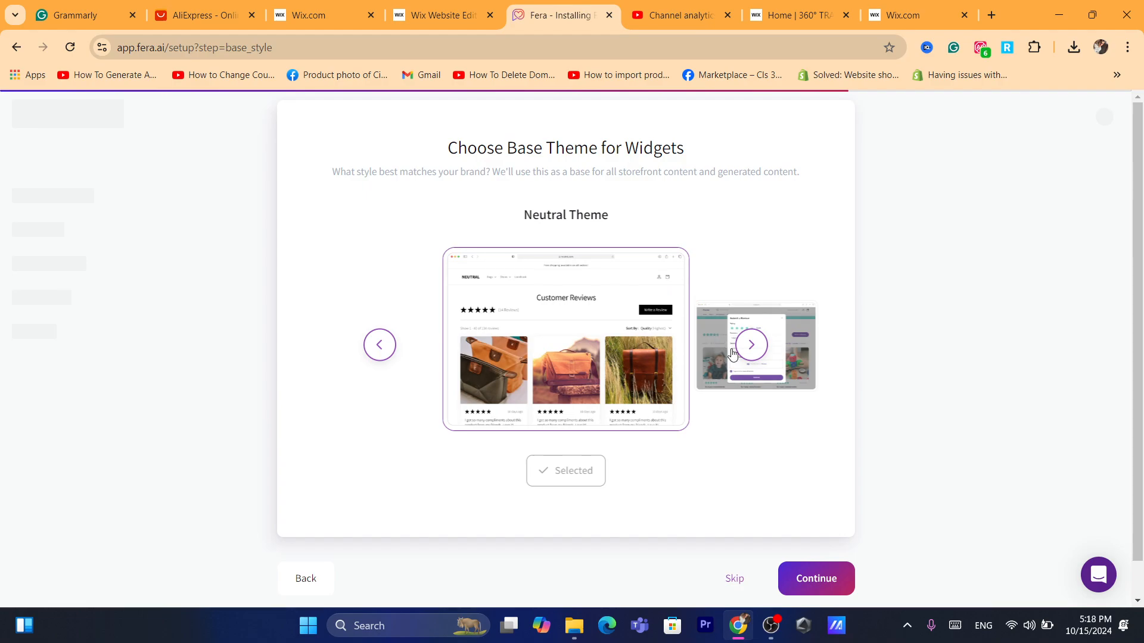
Browse past Elegant to the Bold widget theme and choose it as the widget style.
{"action": "left_click", "coordinate": [758, 353]}
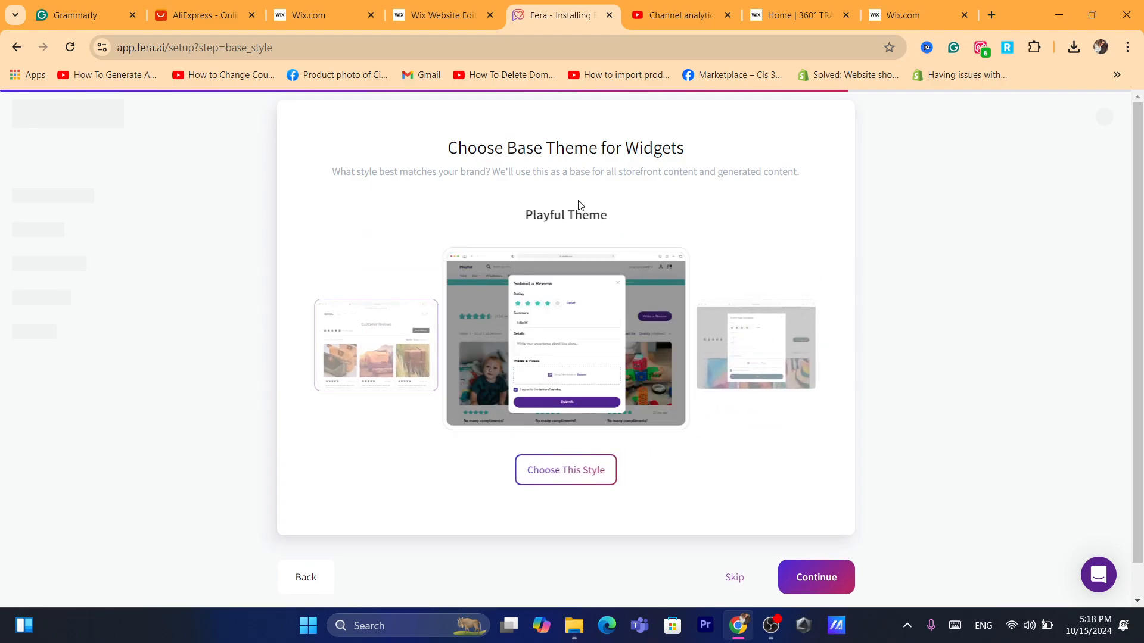
{"action": "left_click", "coordinate": [749, 347]}
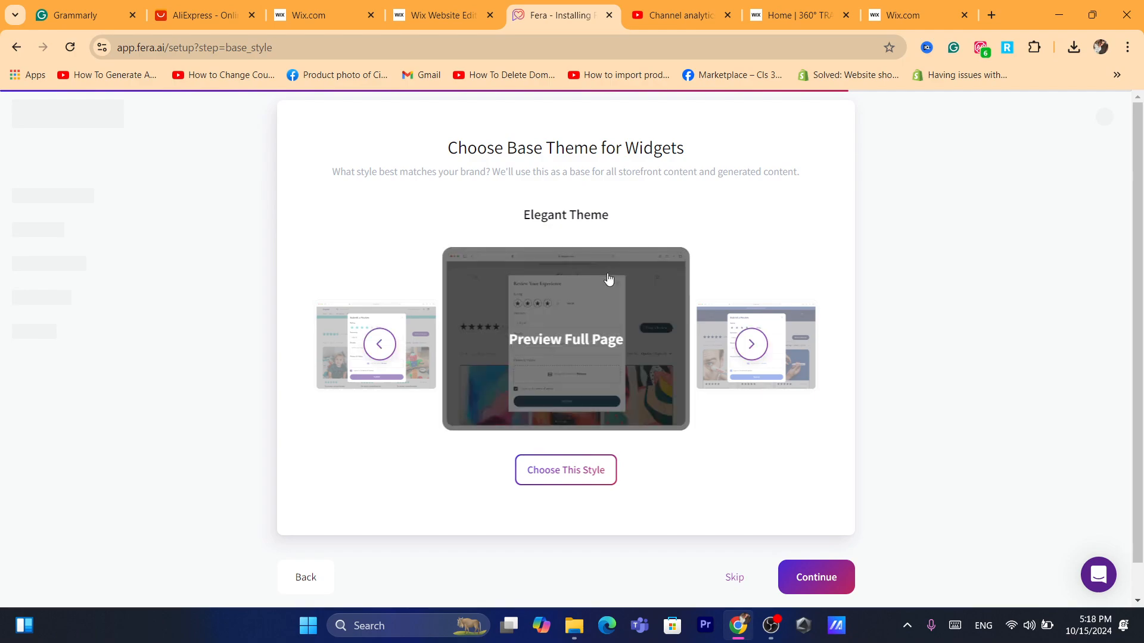
{"action": "left_click", "coordinate": [753, 361]}
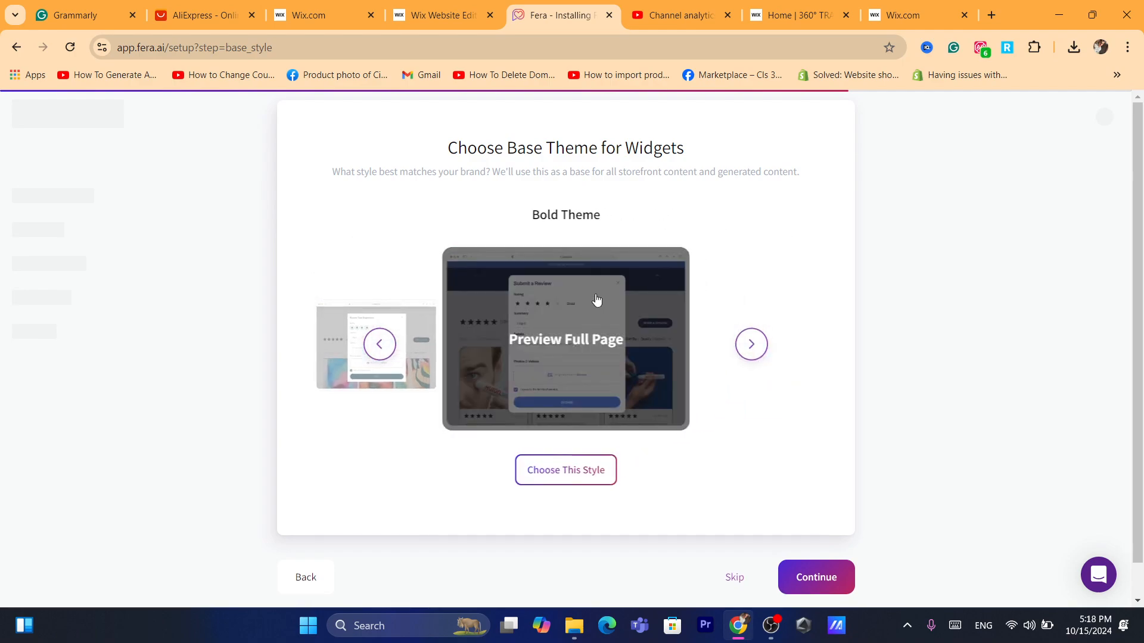
{"action": "left_click", "coordinate": [565, 465]}
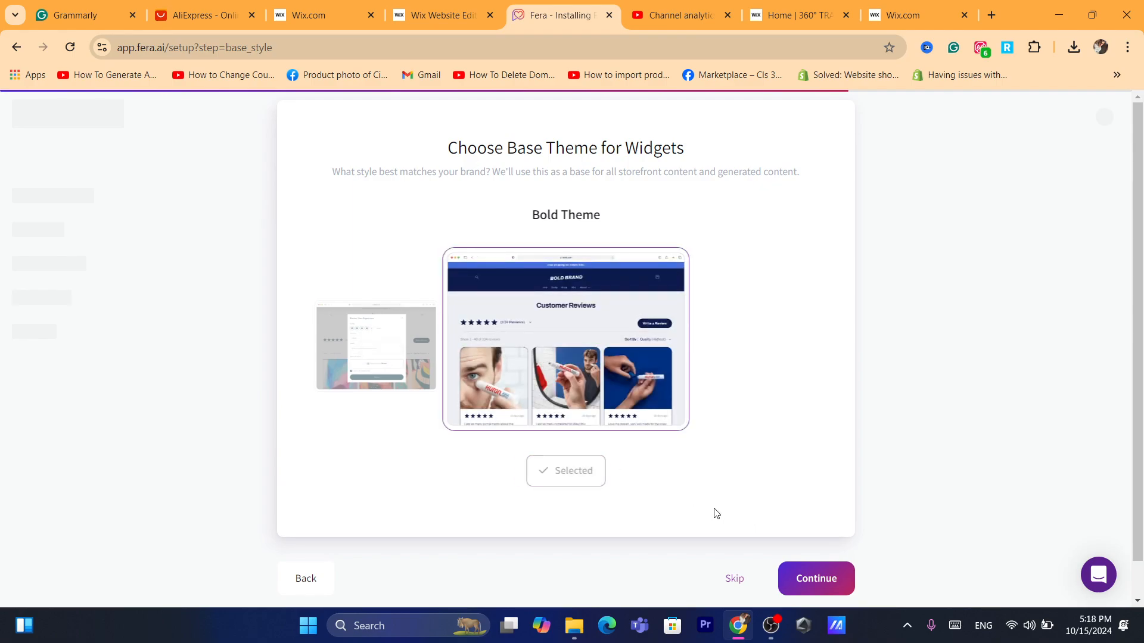
{"action": "left_click", "coordinate": [800, 581]}
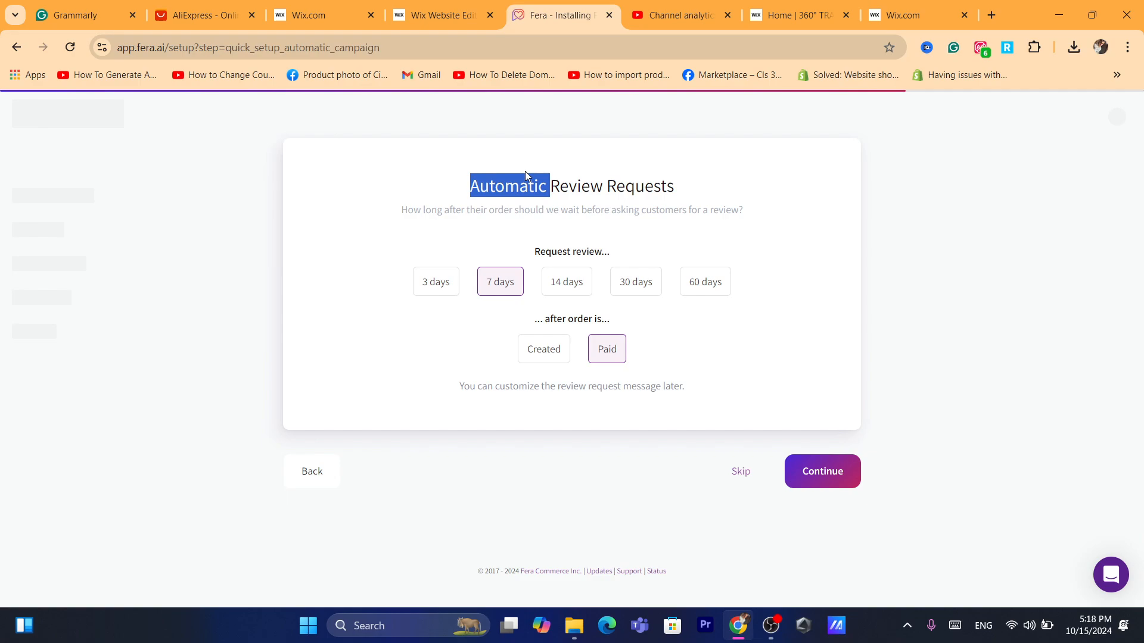
Review the request settings, keeping review requests 7 days after paid orders.
{"action": "triple_click", "coordinate": [525, 173]}
{"action": "left_click", "coordinate": [464, 212]}
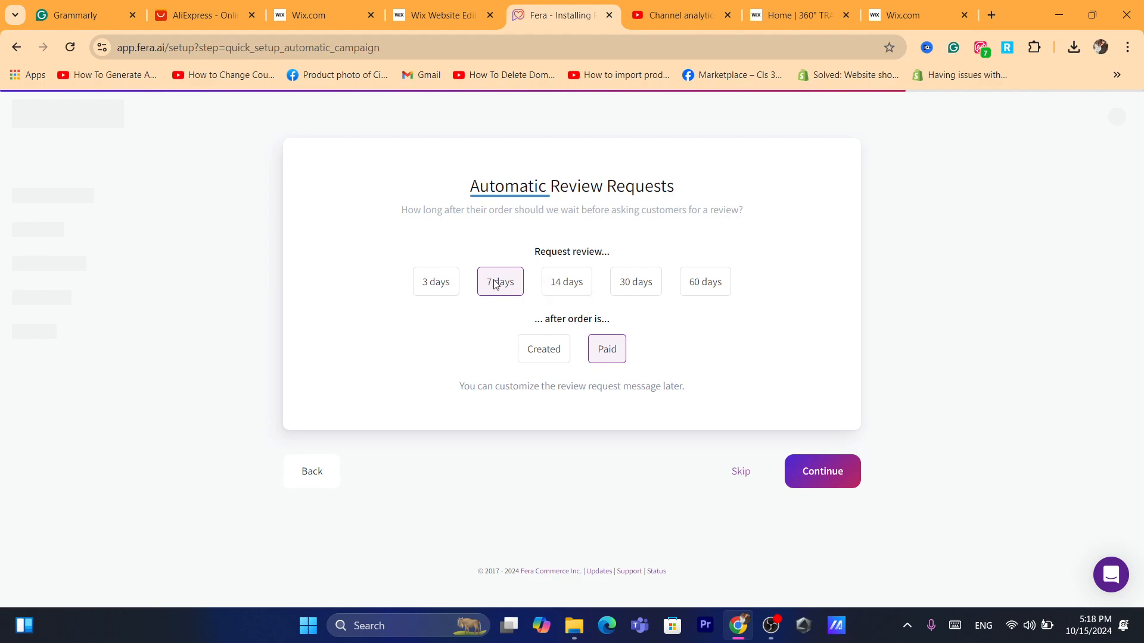
{"action": "left_click", "coordinate": [614, 415]}
{"action": "left_click_drag", "start_coordinate": [547, 323], "coordinate": [615, 326]}
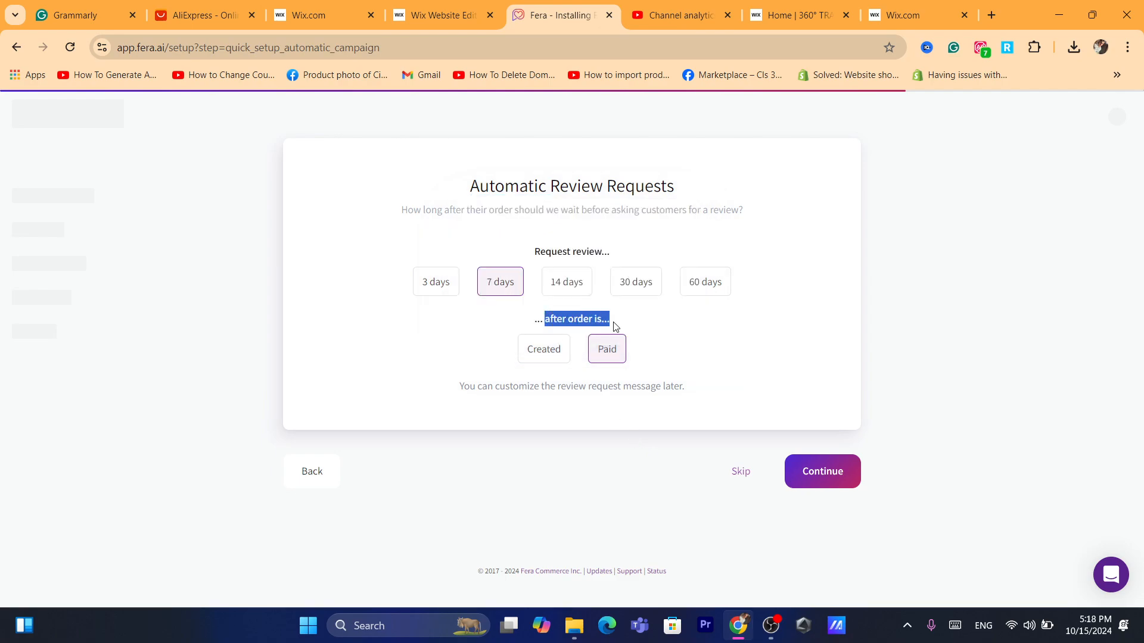
{"action": "left_click", "coordinate": [616, 325]}
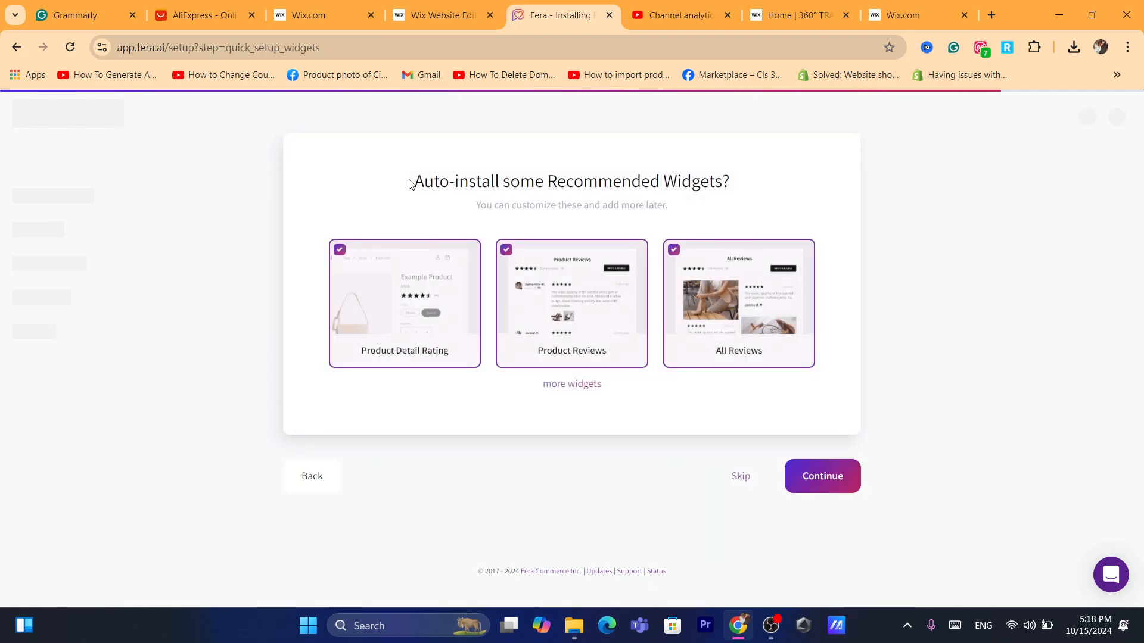
{"action": "left_click_drag", "start_coordinate": [409, 184], "coordinate": [591, 182]}
{"action": "left_click", "coordinate": [590, 183]}
Keep all three recommended widgets including Product Detail Rating and continue to the plan offer.
{"action": "left_click", "coordinate": [355, 307]}
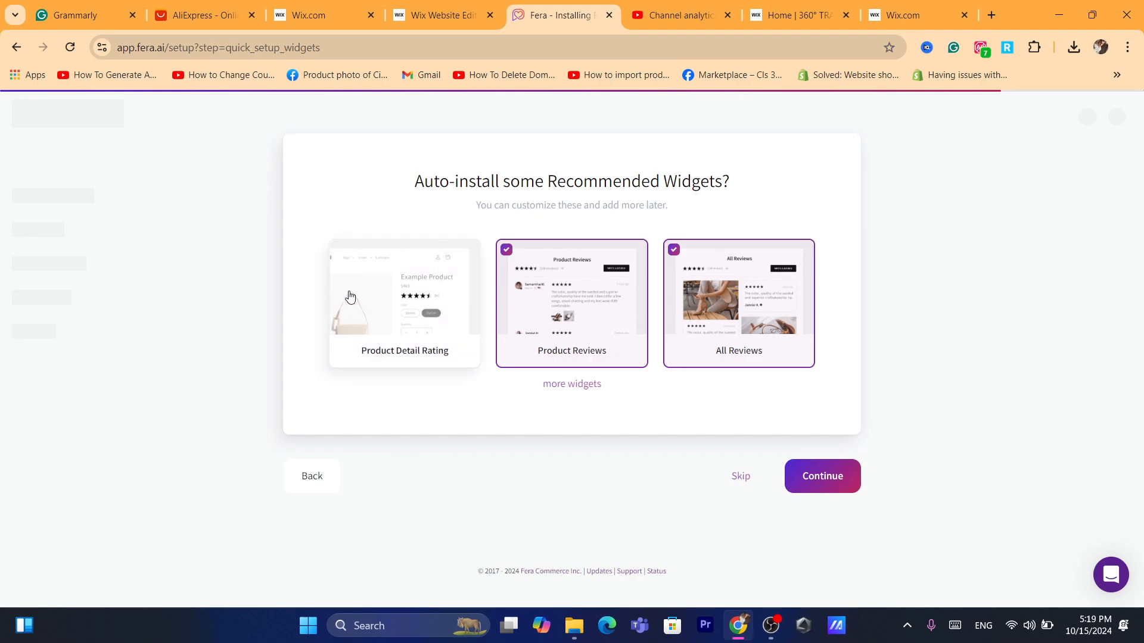
{"action": "left_click", "coordinate": [338, 260]}
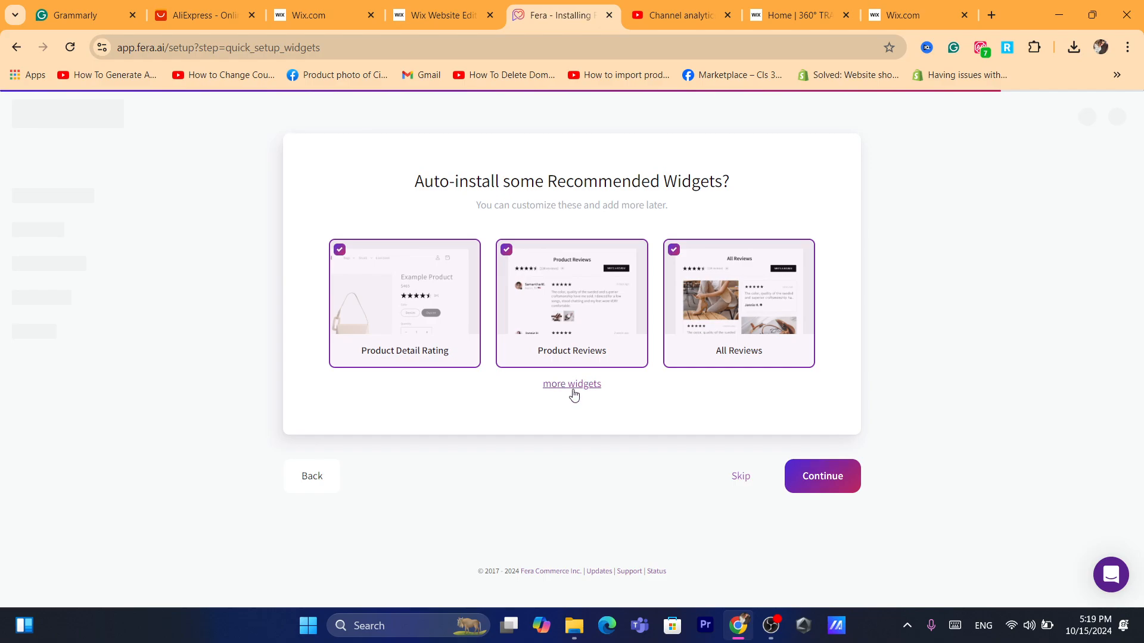
{"action": "left_click", "coordinate": [830, 476]}
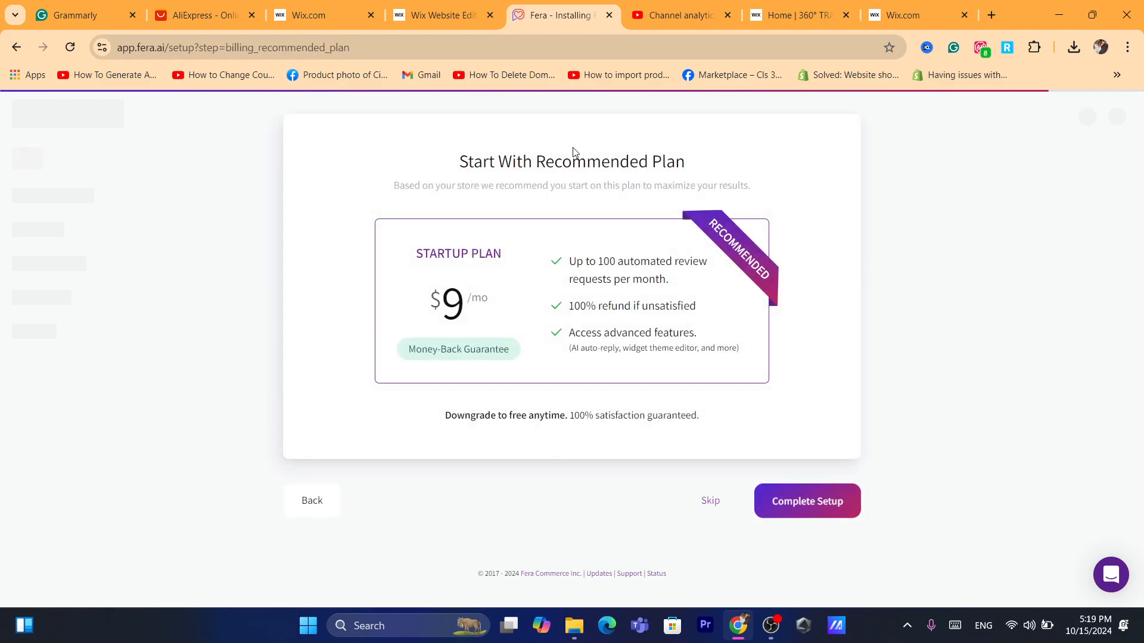
Read the $9 Startup Plan offer and choose Complete Setup without taking it.
{"action": "left_click_drag", "start_coordinate": [461, 154], "coordinate": [702, 164]}
{"action": "left_click", "coordinate": [702, 166]}
{"action": "left_click_drag", "start_coordinate": [482, 176], "coordinate": [536, 183]}
{"action": "left_click", "coordinate": [541, 185]}
{"action": "left_click", "coordinate": [723, 507]}
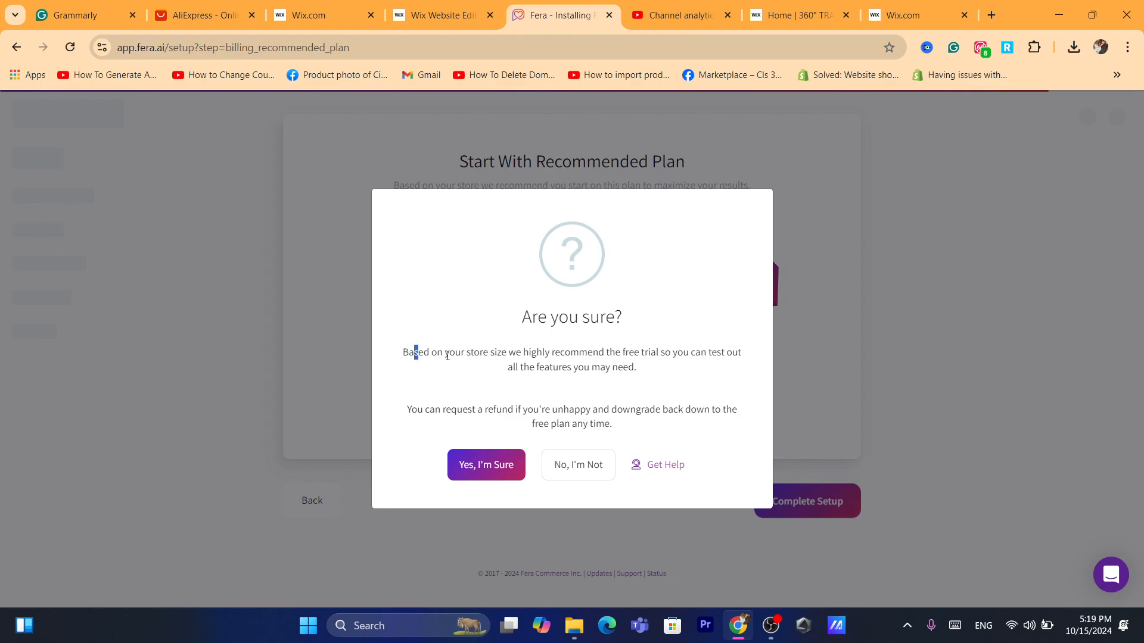
Confirm 'Yes, I'm Sure' to finish setup on the free plan and reach the dashboard.
{"action": "left_click_drag", "start_coordinate": [447, 356], "coordinate": [615, 370]}
{"action": "left_click", "coordinate": [615, 370]}
{"action": "triple_click", "coordinate": [615, 370]}
{"action": "left_click", "coordinate": [692, 370]}
{"action": "triple_click", "coordinate": [555, 370]}
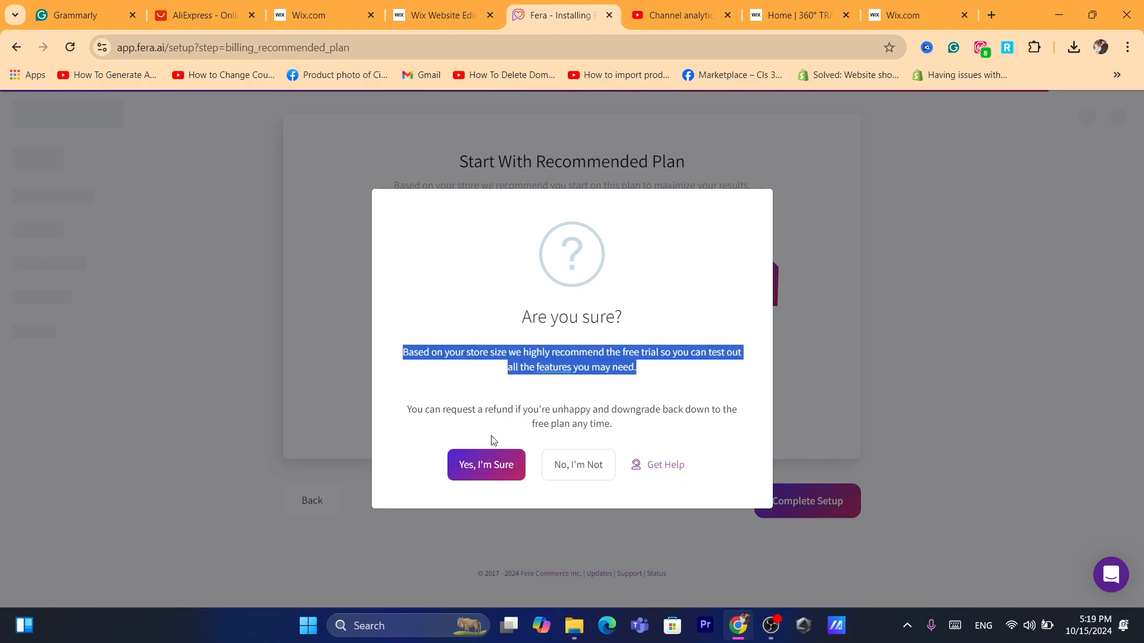
{"action": "left_click", "coordinate": [466, 473]}
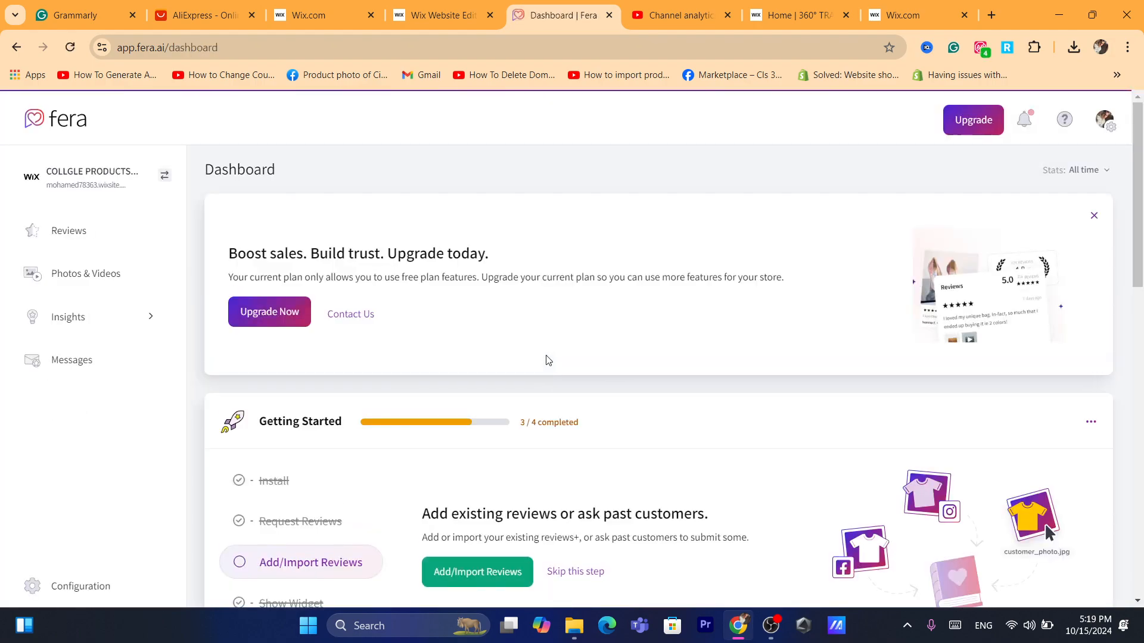
From the dashboard's Getting Started list, start Add/Import Reviews.
{"action": "left_click_drag", "start_coordinate": [238, 256], "coordinate": [413, 253]}
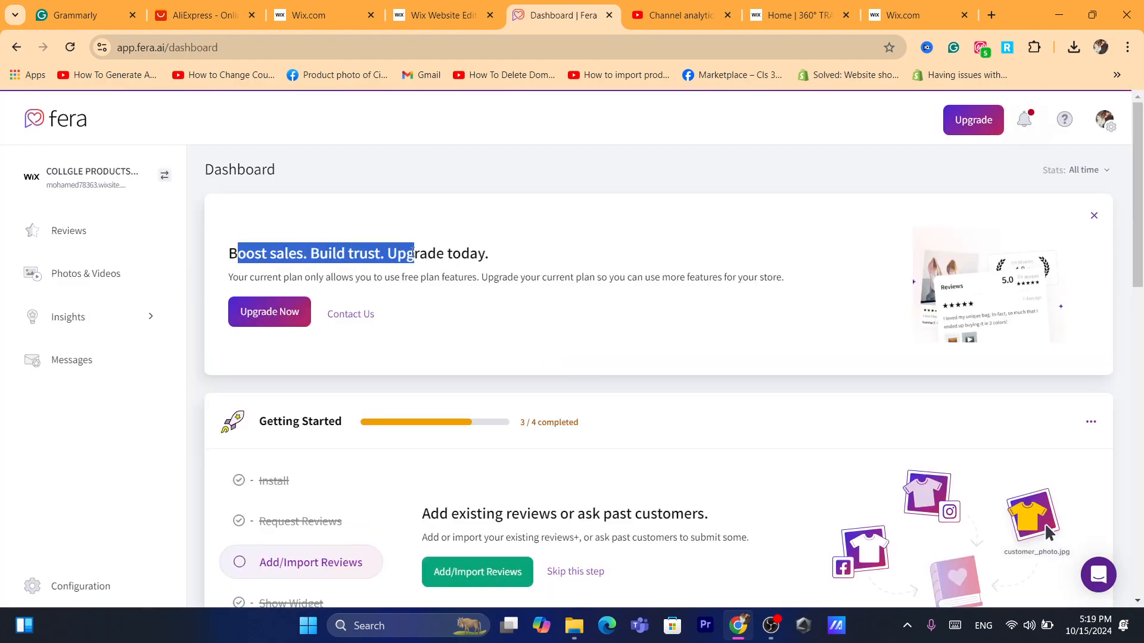
{"action": "left_click", "coordinate": [413, 253]}
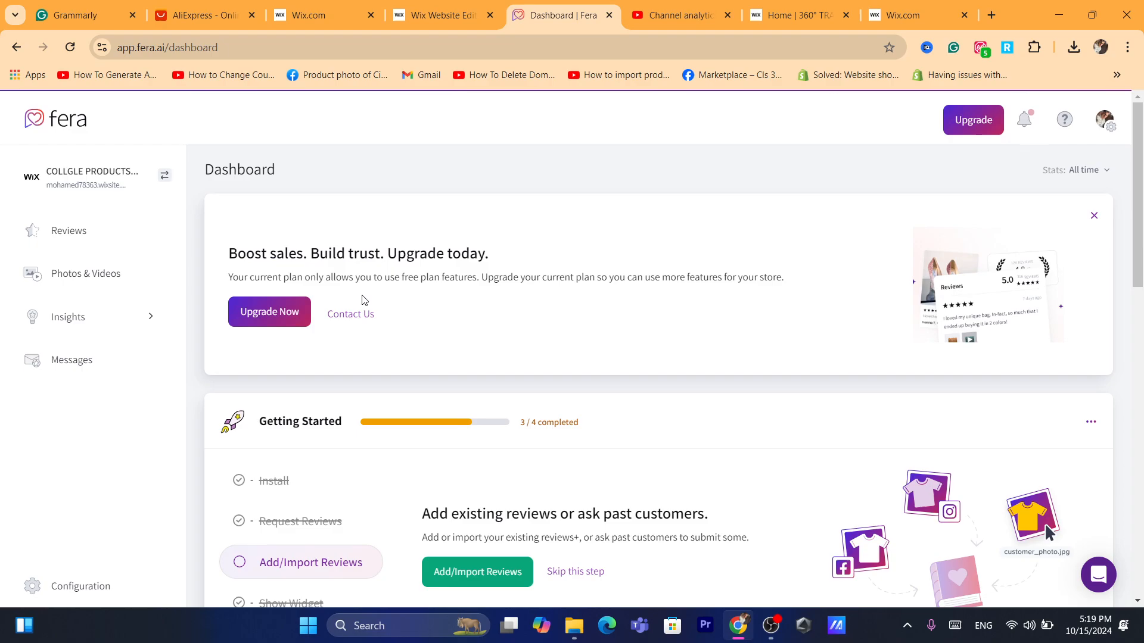
{"action": "scroll", "coordinate": [556, 306], "scroll_direction": "down", "scroll_amount": 2}
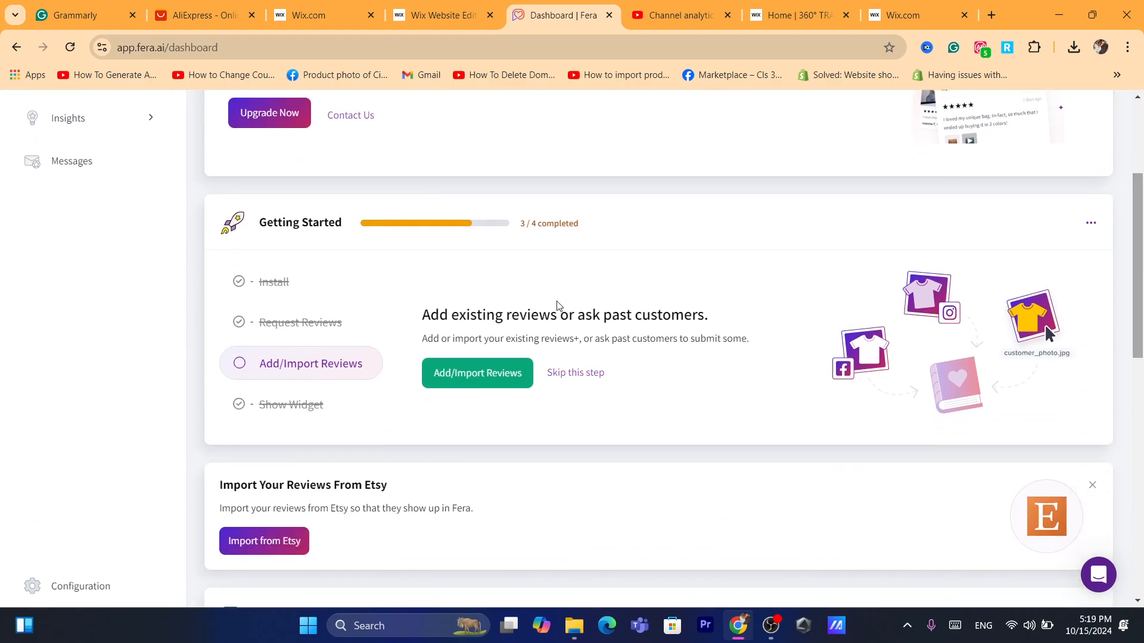
{"action": "left_click", "coordinate": [469, 389]}
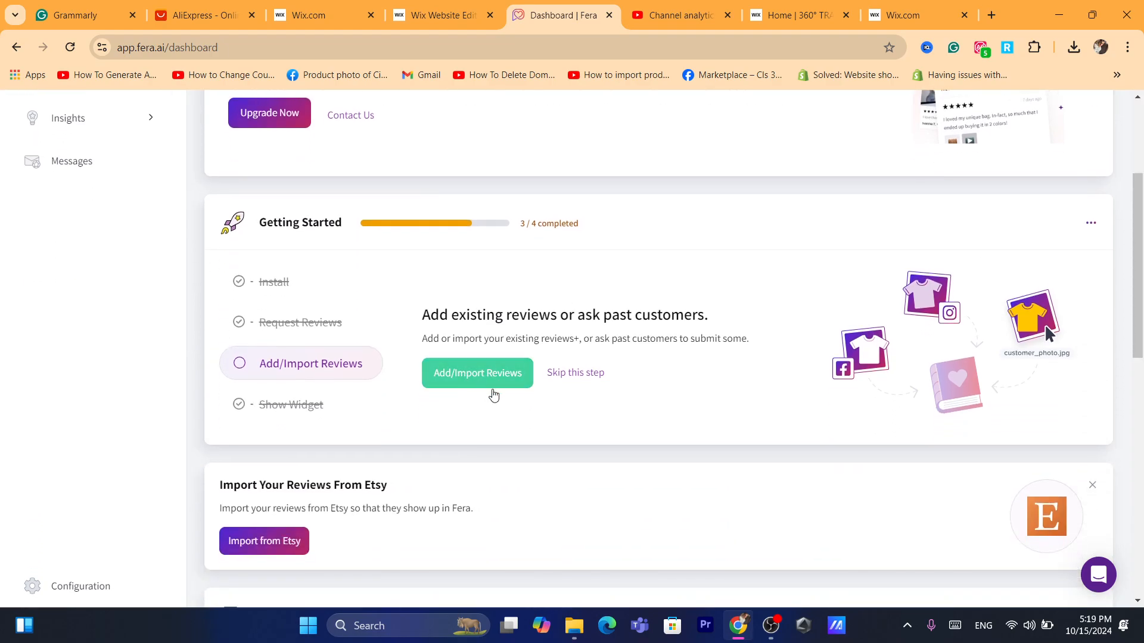
{"action": "left_click", "coordinate": [484, 390]}
{"action": "left_click", "coordinate": [458, 382]}
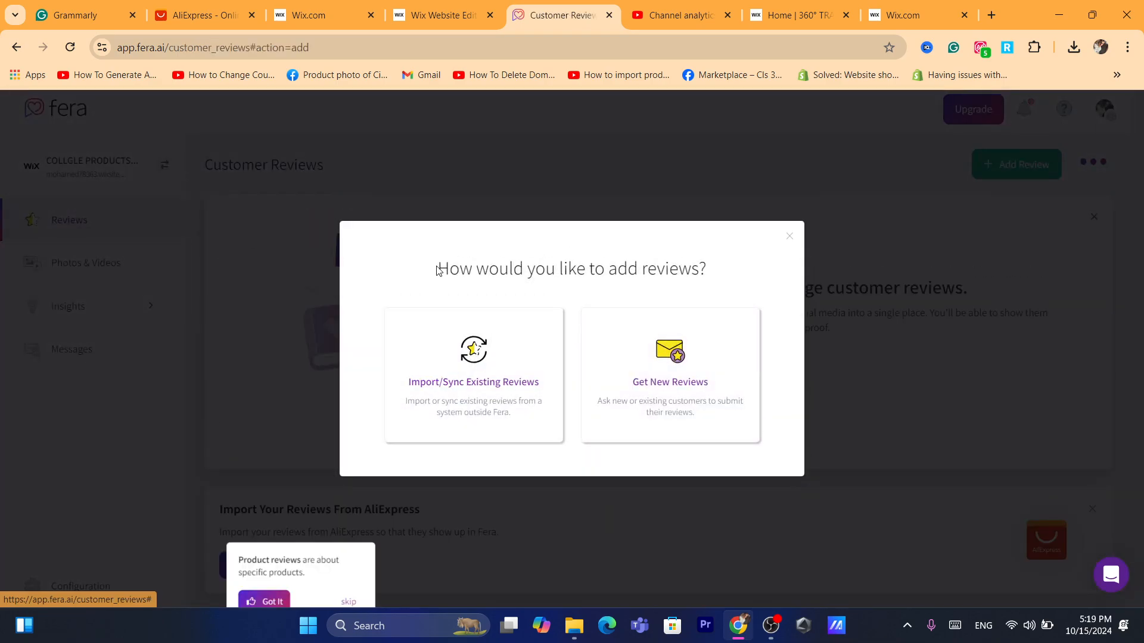
Choose to import existing reviews from AliExpress and peek at the paint kit's product page.
{"action": "left_click_drag", "start_coordinate": [476, 269], "coordinate": [638, 278]}
{"action": "left_click", "coordinate": [638, 281]}
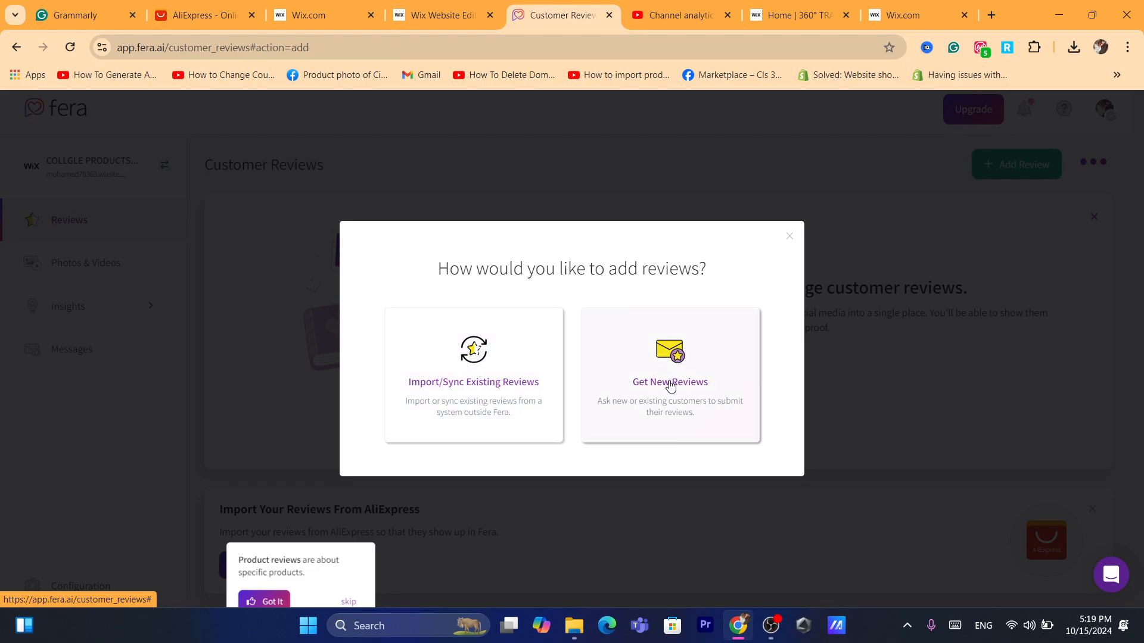
{"action": "left_click", "coordinate": [473, 379]}
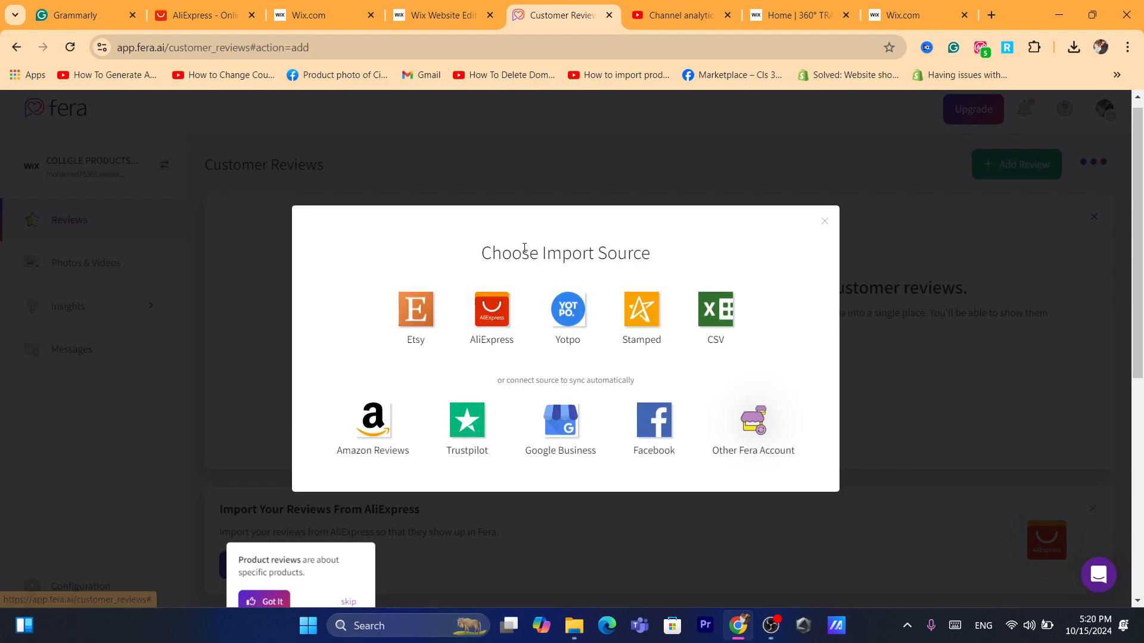
{"action": "left_click", "coordinate": [483, 322]}
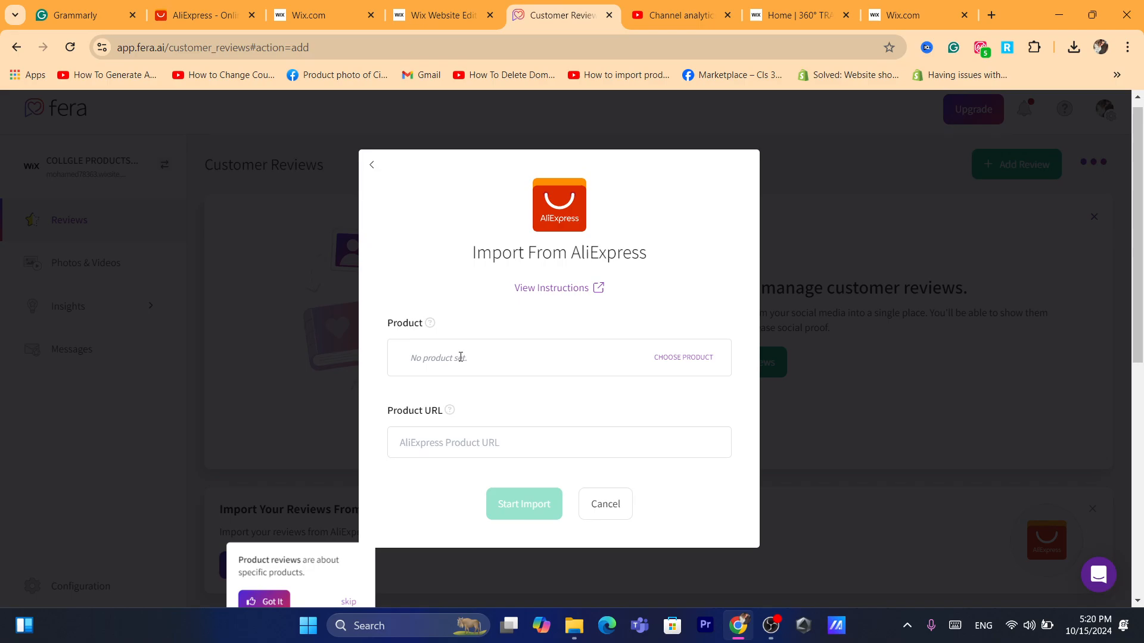
{"action": "left_click", "coordinate": [461, 358]}
{"action": "left_click", "coordinate": [454, 373]}
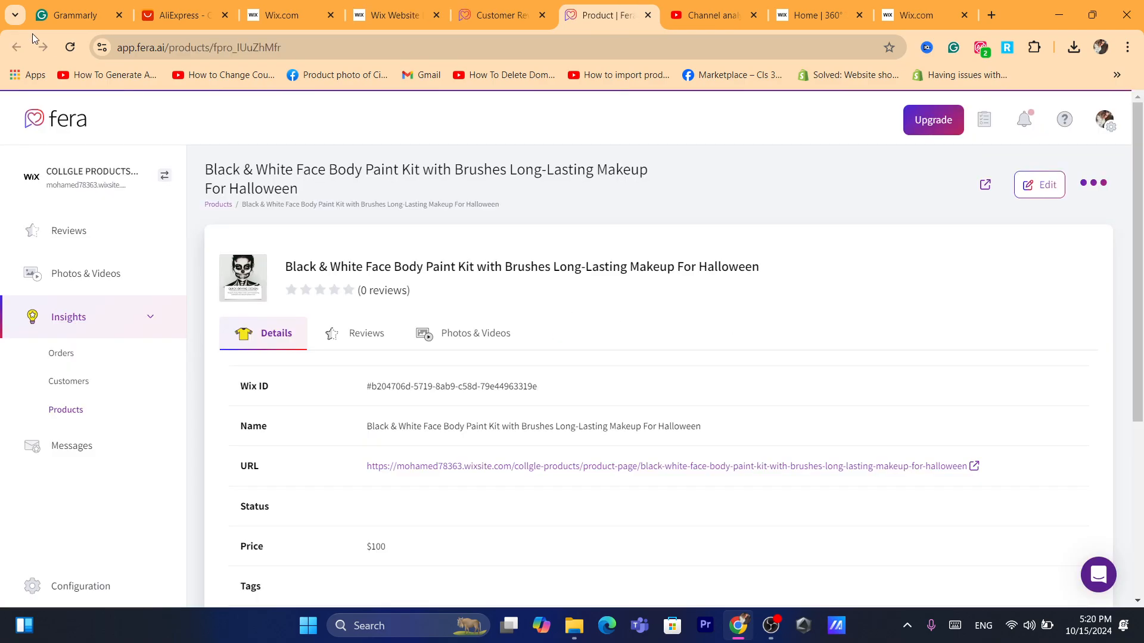
{"action": "left_click", "coordinate": [480, 7]}
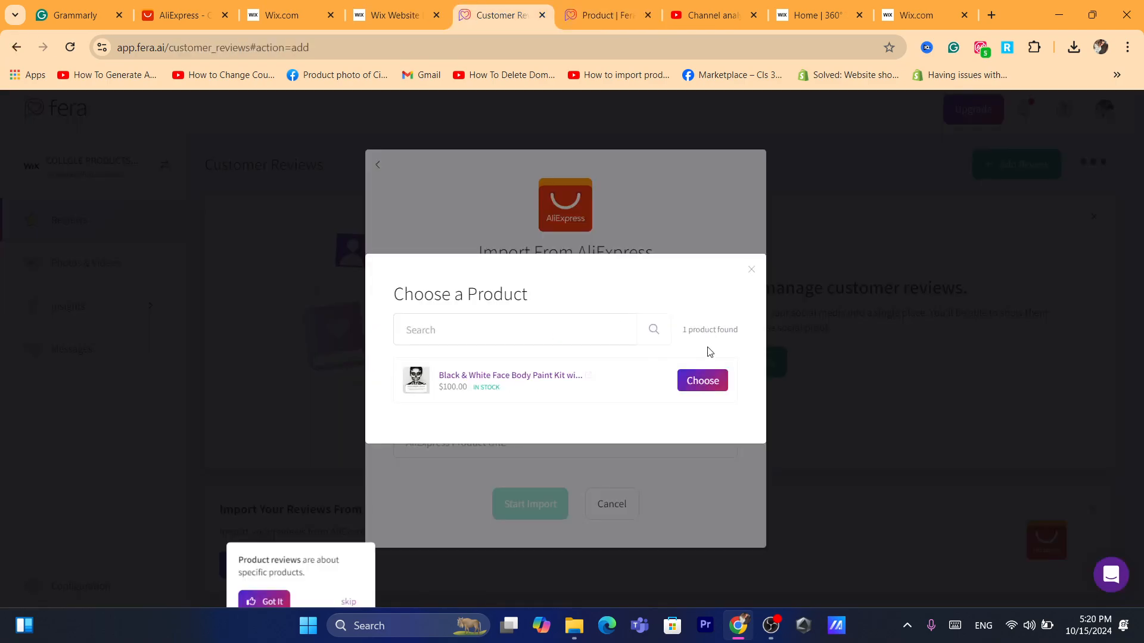
Close the product chooser, focus the Product URL field and head to the other tab's address bar for AliExpress.
{"action": "left_click", "coordinate": [751, 273]}
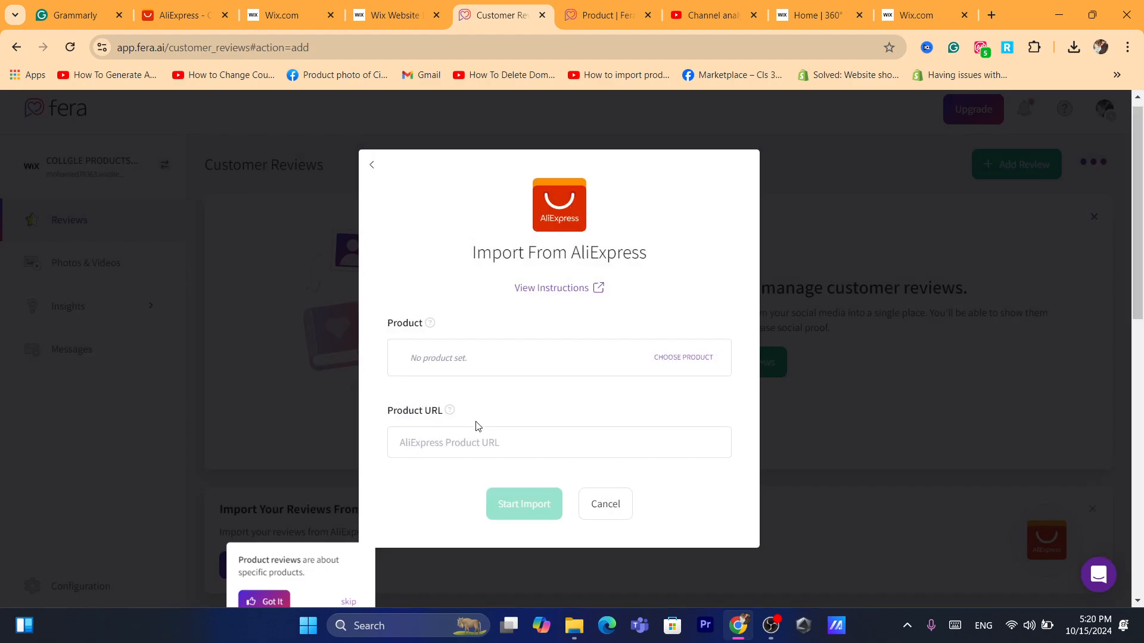
{"action": "left_click", "coordinate": [470, 438]}
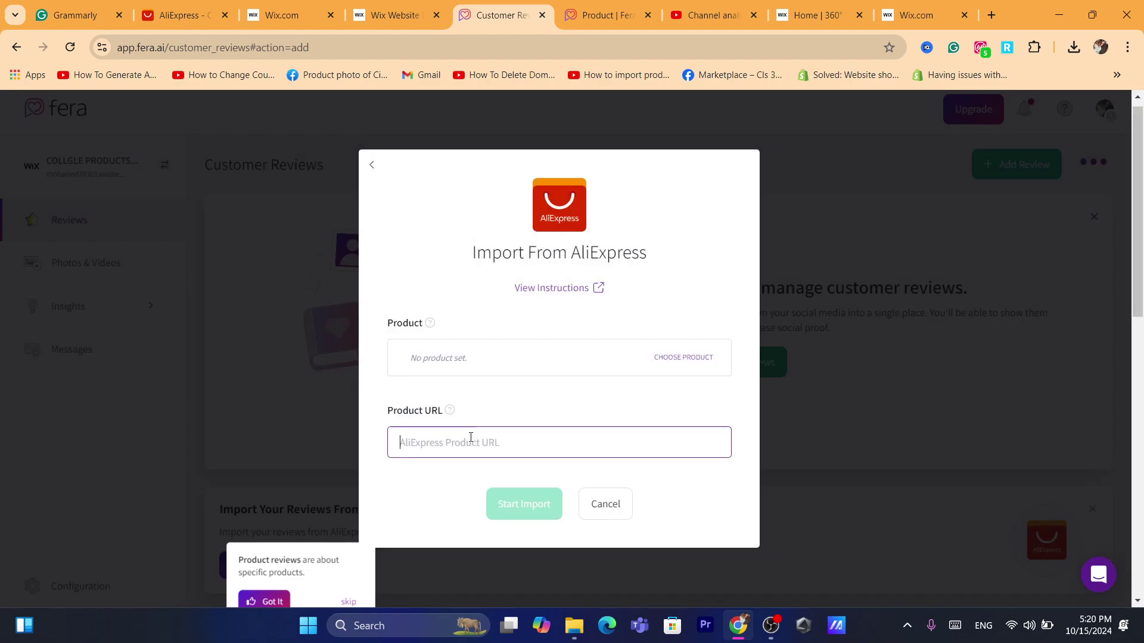
{"action": "left_click", "coordinate": [607, 7]}
{"action": "left_click", "coordinate": [626, 40]}
{"action": "type", "text": "aliexpress.com"}
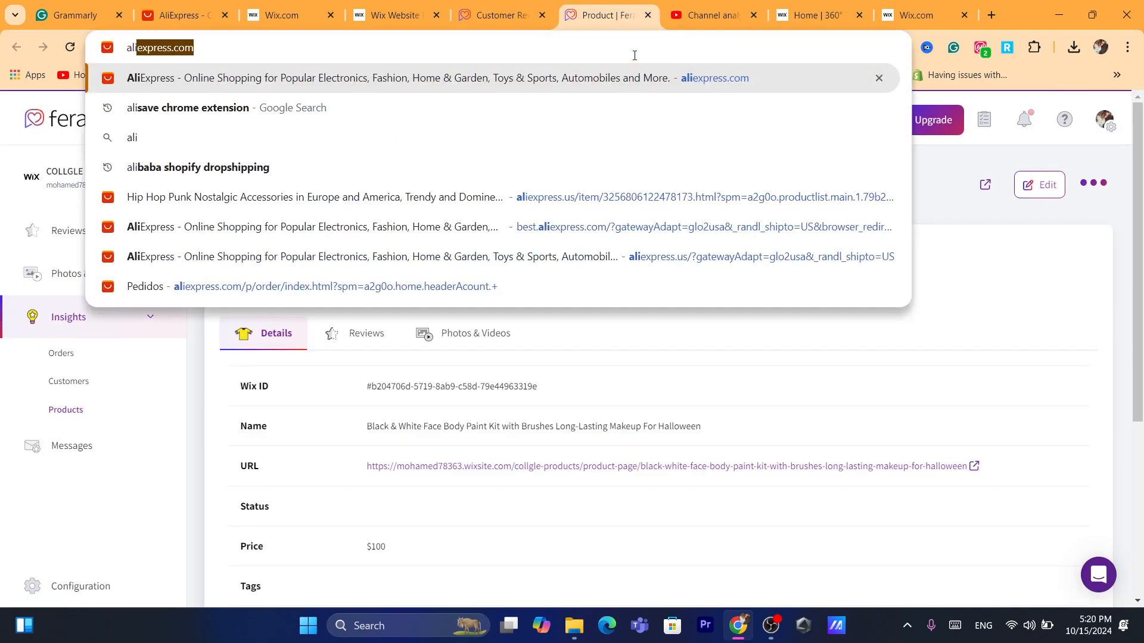
Open the black and white face paint kit on AliExpress and copy its link back to Fera's import form.
{"action": "left_click", "coordinate": [552, 79]}
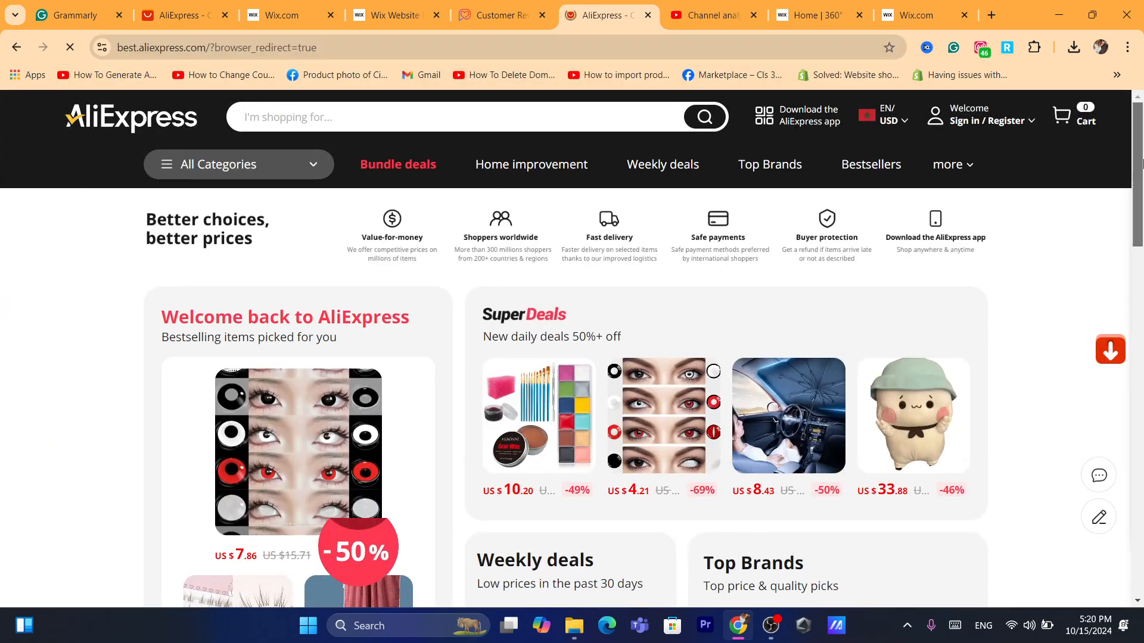
{"action": "scroll", "coordinate": [1126, 251], "scroll_direction": "down", "scroll_amount": 10}
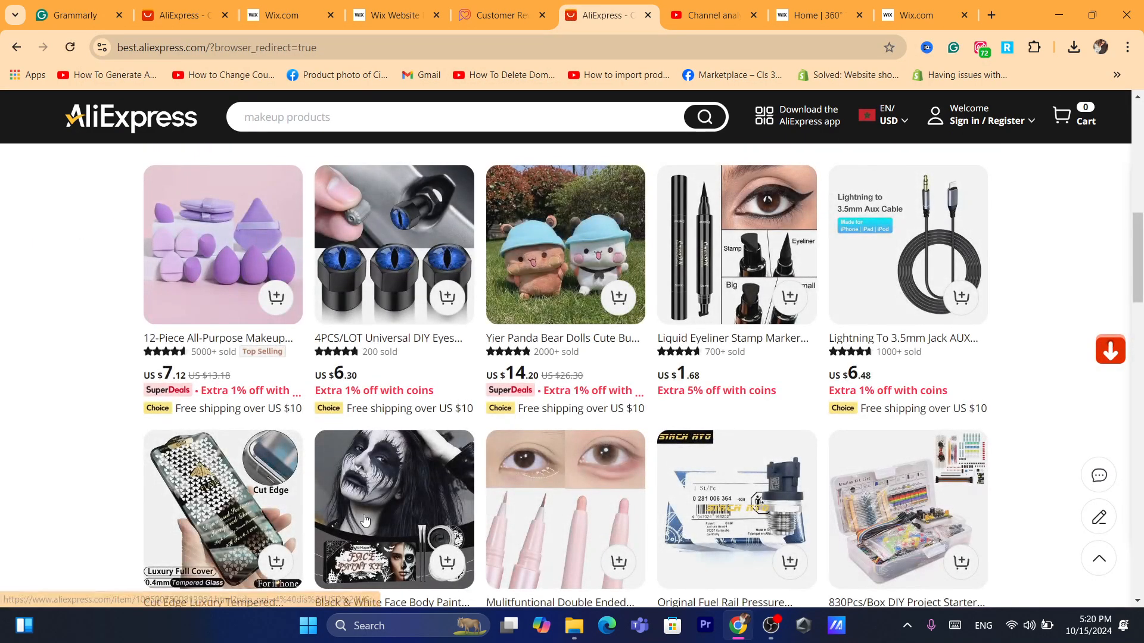
{"action": "left_click", "coordinate": [223, 509]}
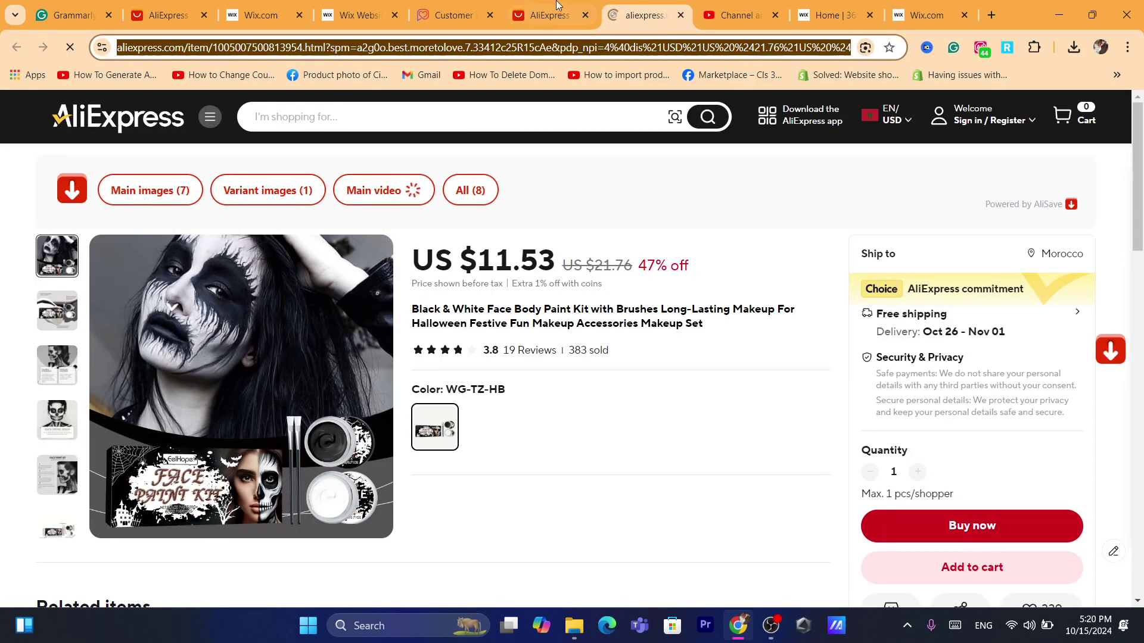
{"action": "left_click", "coordinate": [547, 14]}
{"action": "left_click", "coordinate": [483, 7]}
Paste the AliExpress product URL and link it to the Black & White Face Body Paint Kit.
{"action": "key", "text": "ctrl+v"}
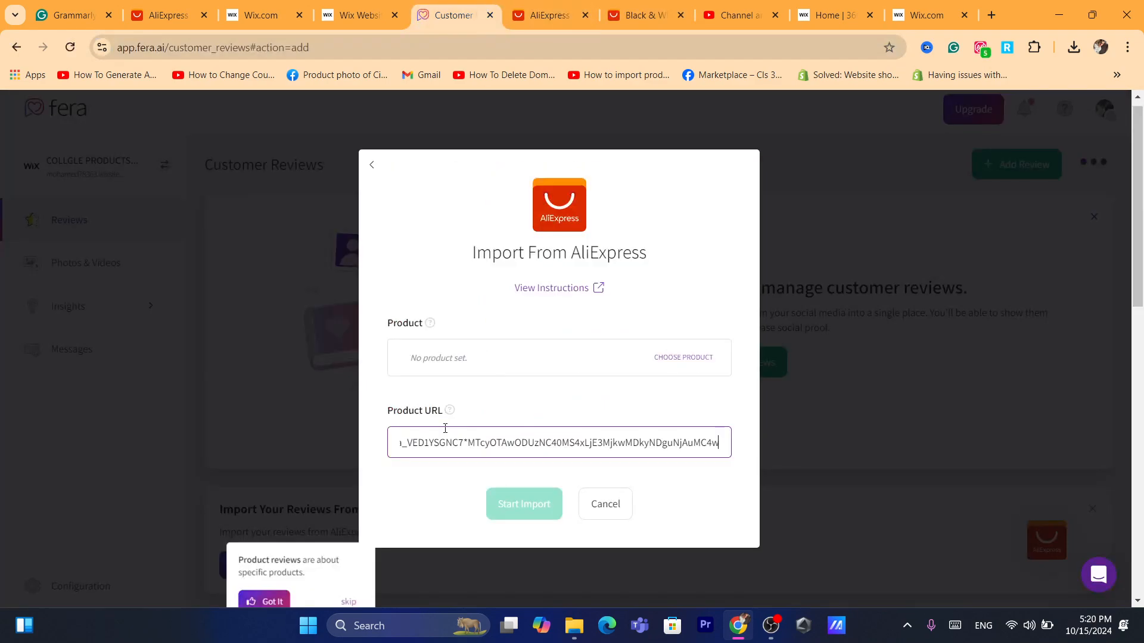
{"action": "left_click", "coordinate": [567, 355]}
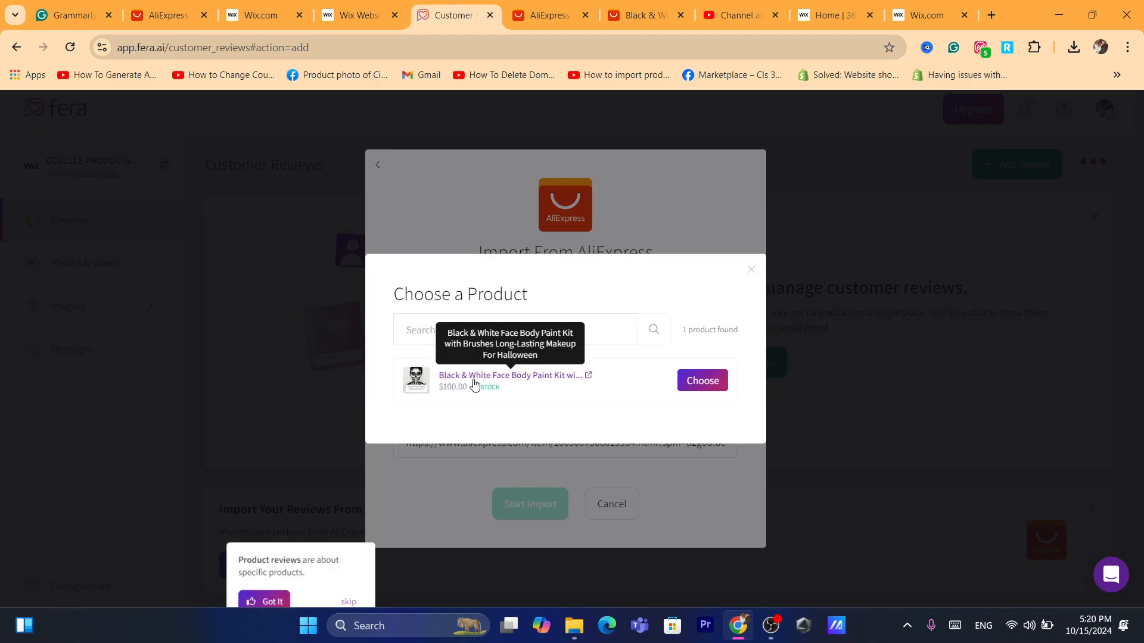
{"action": "left_click", "coordinate": [471, 379]}
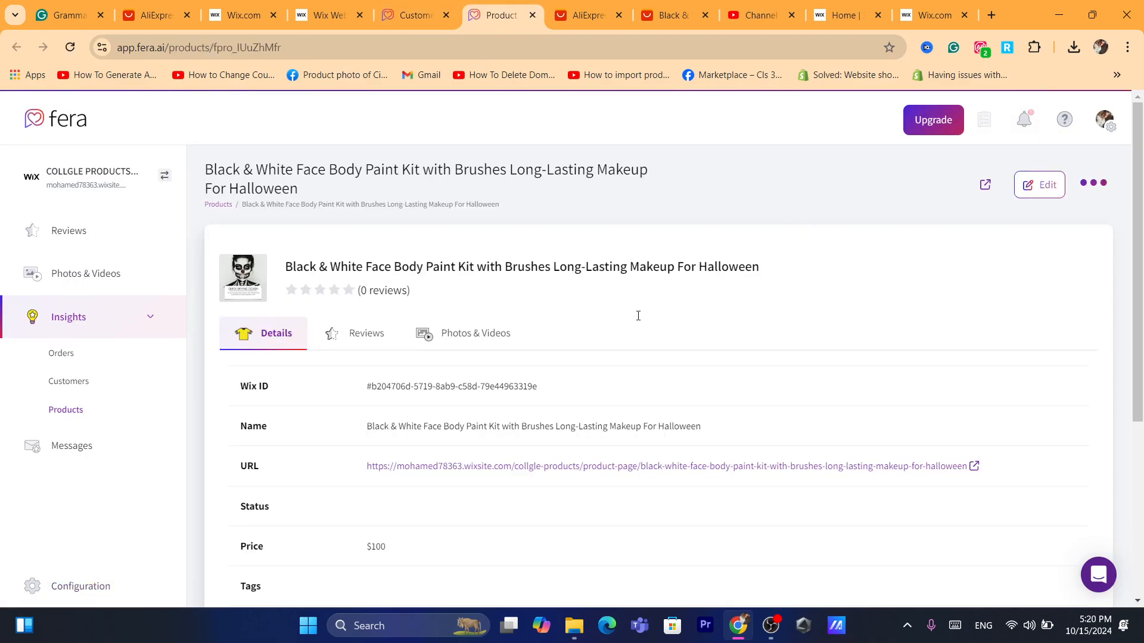
{"action": "left_click", "coordinate": [423, 6]}
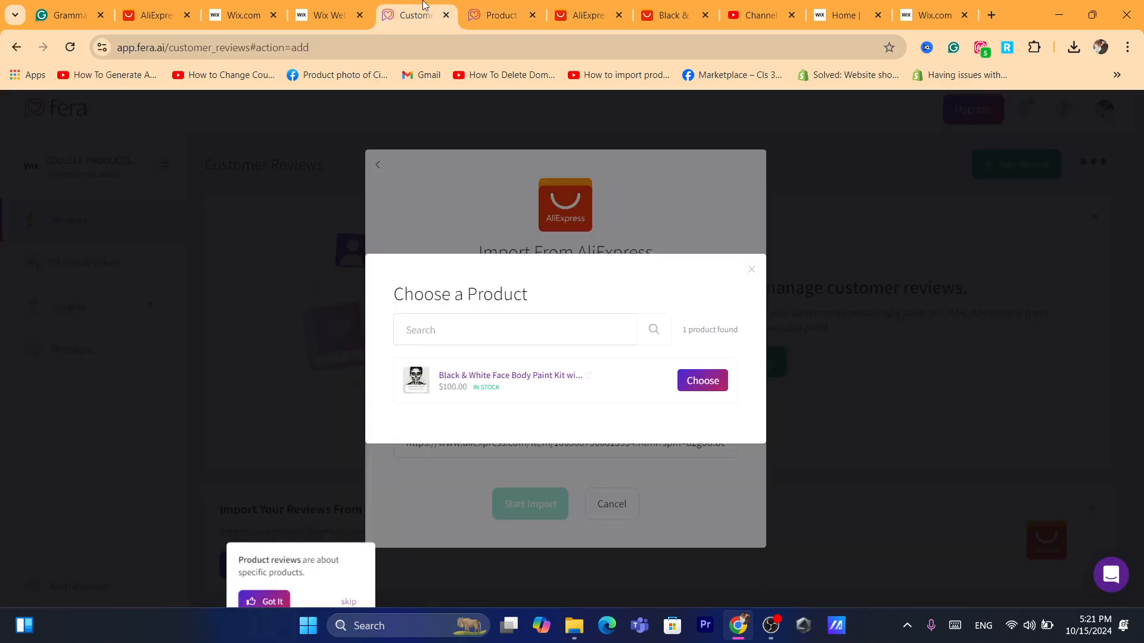
{"action": "left_click", "coordinate": [708, 386]}
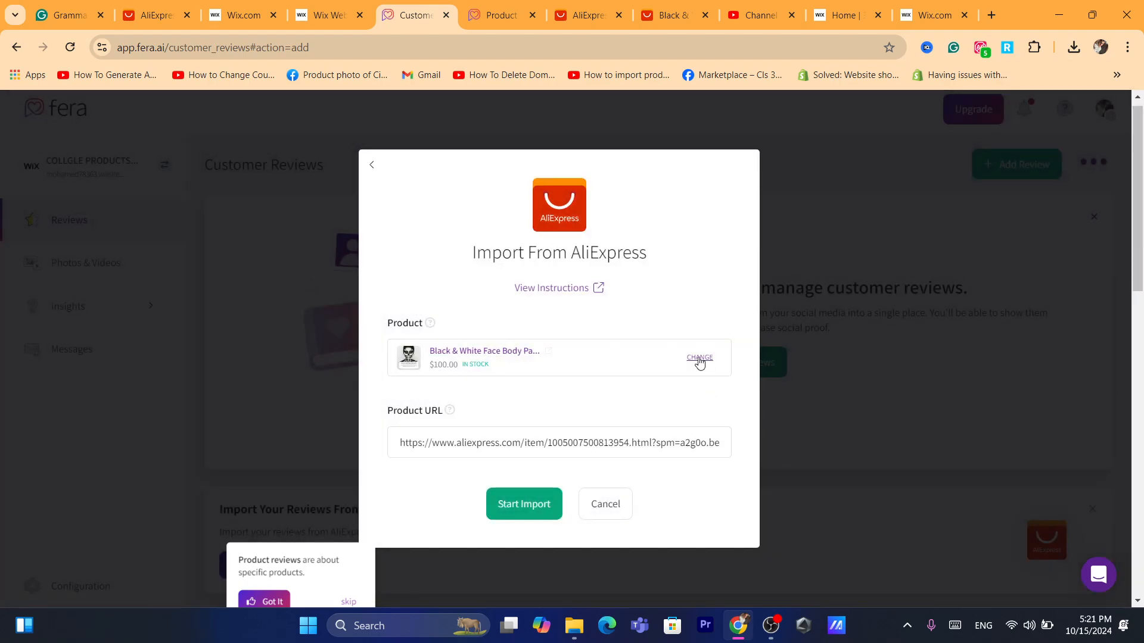
Start the import so the paint kit's twenty AliExpress reviews load into Fera.
{"action": "left_click", "coordinate": [511, 505]}
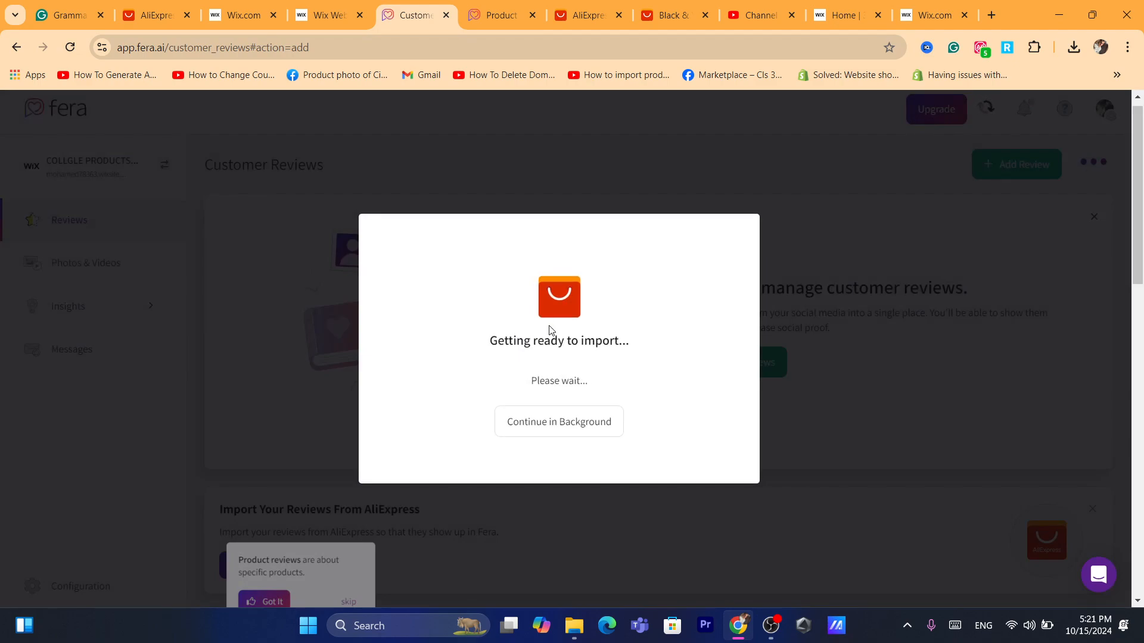
{"action": "triple_click", "coordinate": [538, 383]}
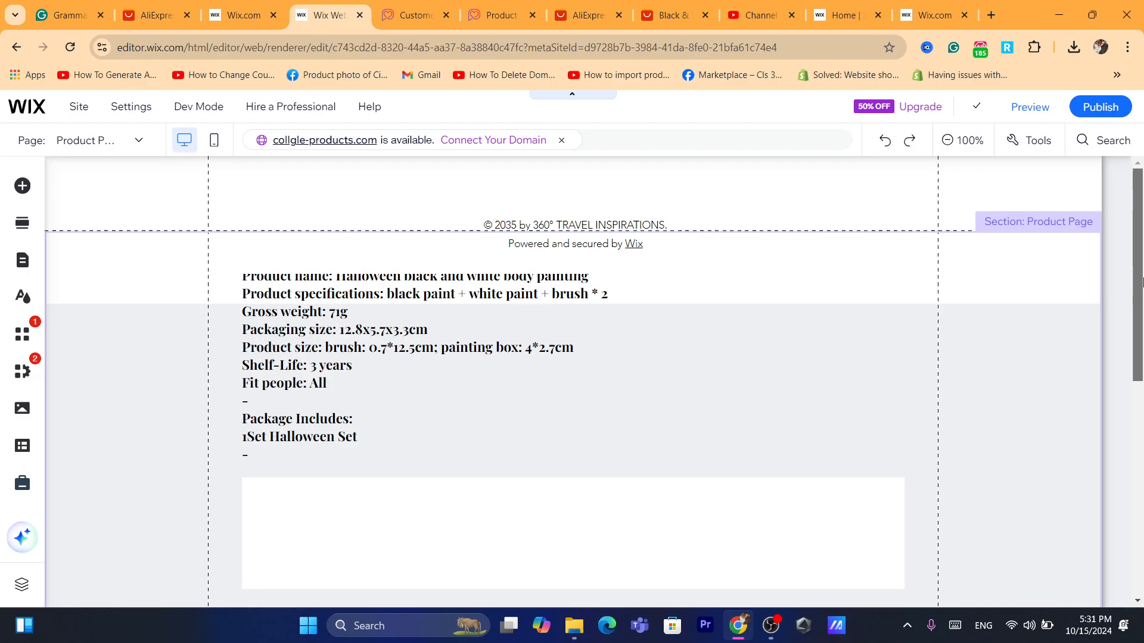
{"action": "mouse_move", "coordinate": [1137, 242]}
{"action": "left_mouse_down"}
{"action": "mouse_move", "coordinate": [1137, 432]}
{"action": "mouse_move", "coordinate": [1135, 295]}
{"action": "left_mouse_up"}
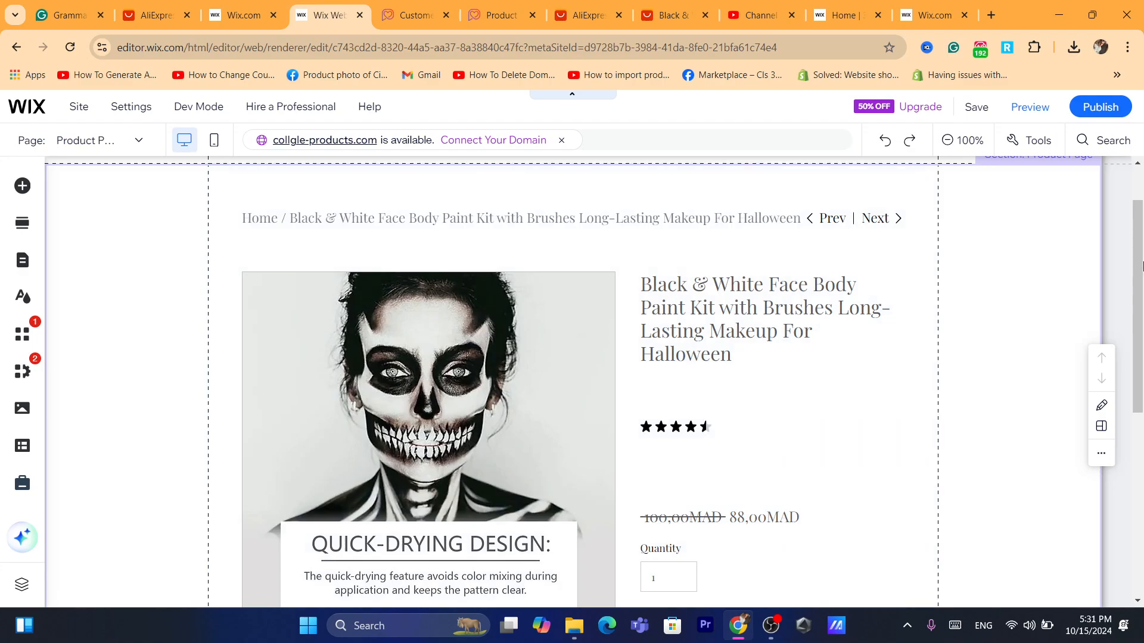
{"action": "left_click_drag", "start_coordinate": [1137, 265], "coordinate": [1103, 572]}
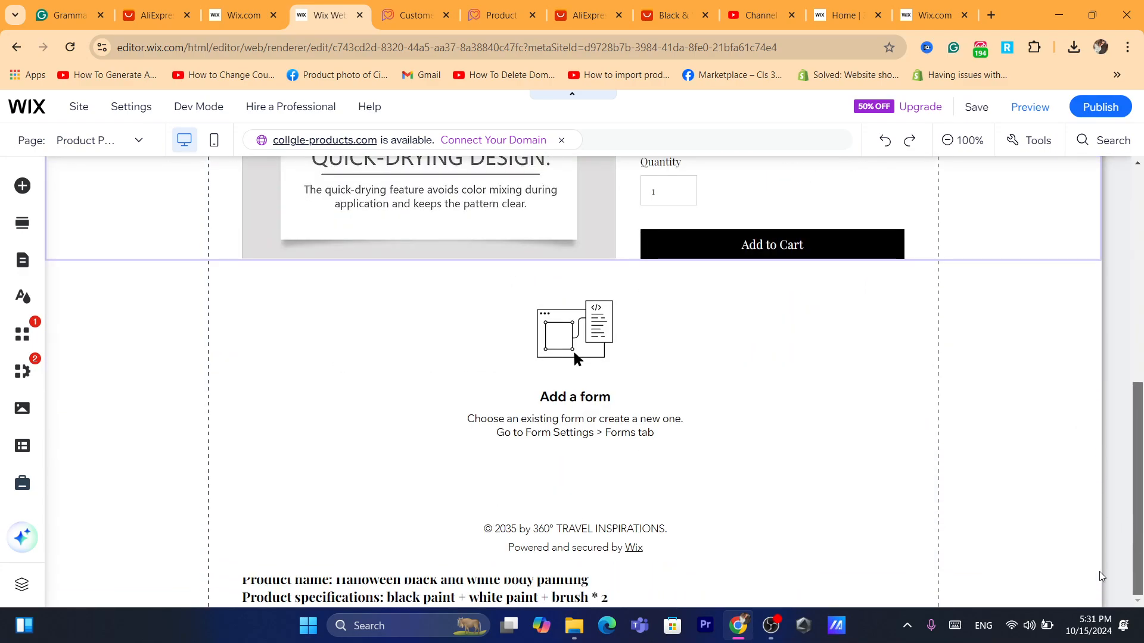
{"action": "left_click_drag", "start_coordinate": [1136, 536], "coordinate": [1128, 175]}
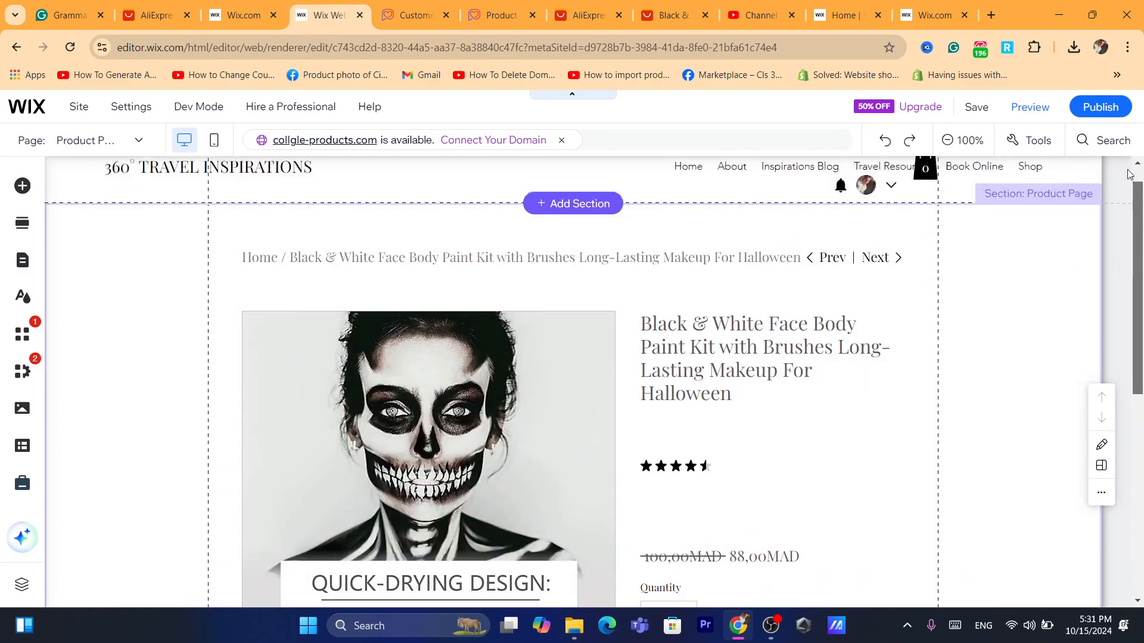
{"action": "scroll", "coordinate": [573, 565], "scroll_direction": "down", "scroll_amount": 3}
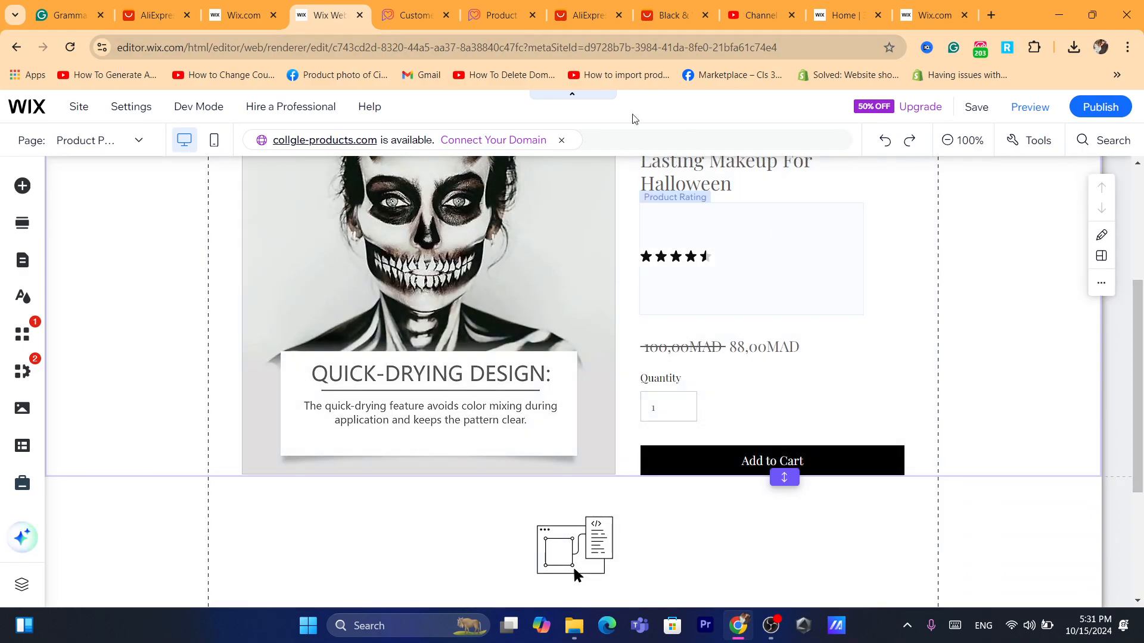
Return to the Fera Customer Reviews tab showing the 20-review list.
{"action": "left_click", "coordinate": [416, 16]}
{"action": "scroll", "coordinate": [223, 161], "scroll_direction": "down", "scroll_amount": 1}
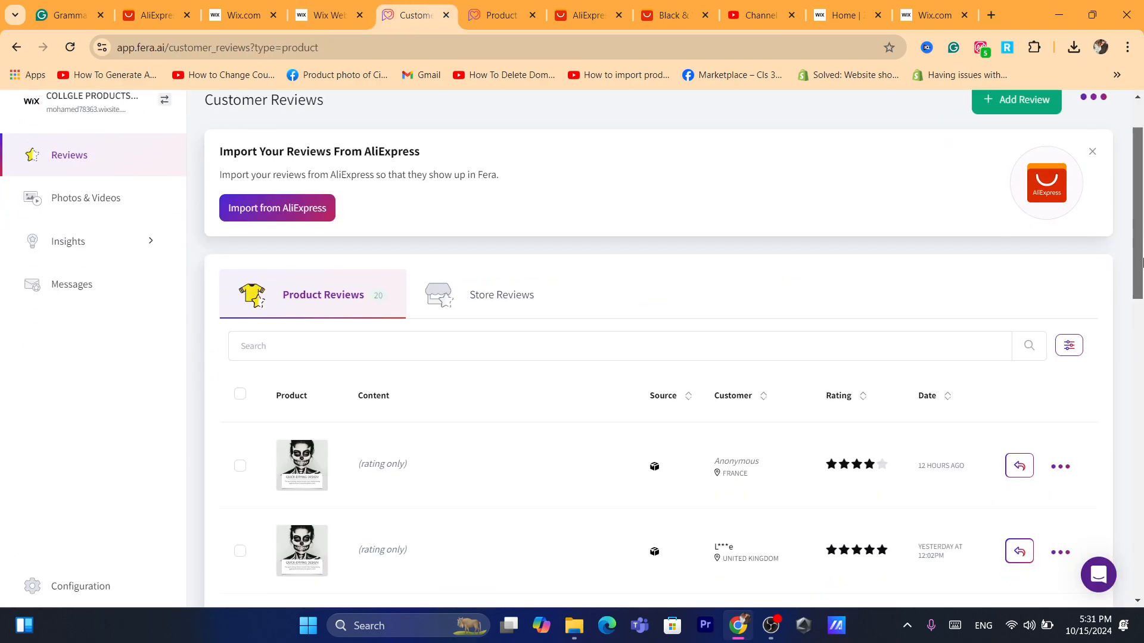
{"action": "left_click", "coordinate": [69, 241]}
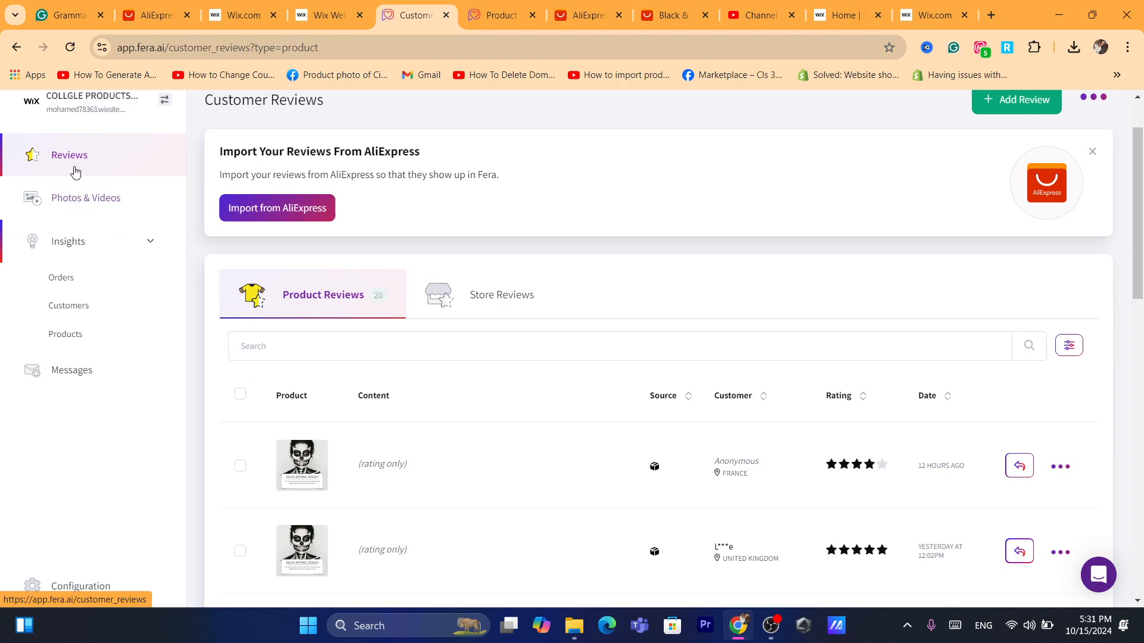
{"action": "left_click", "coordinate": [87, 199]}
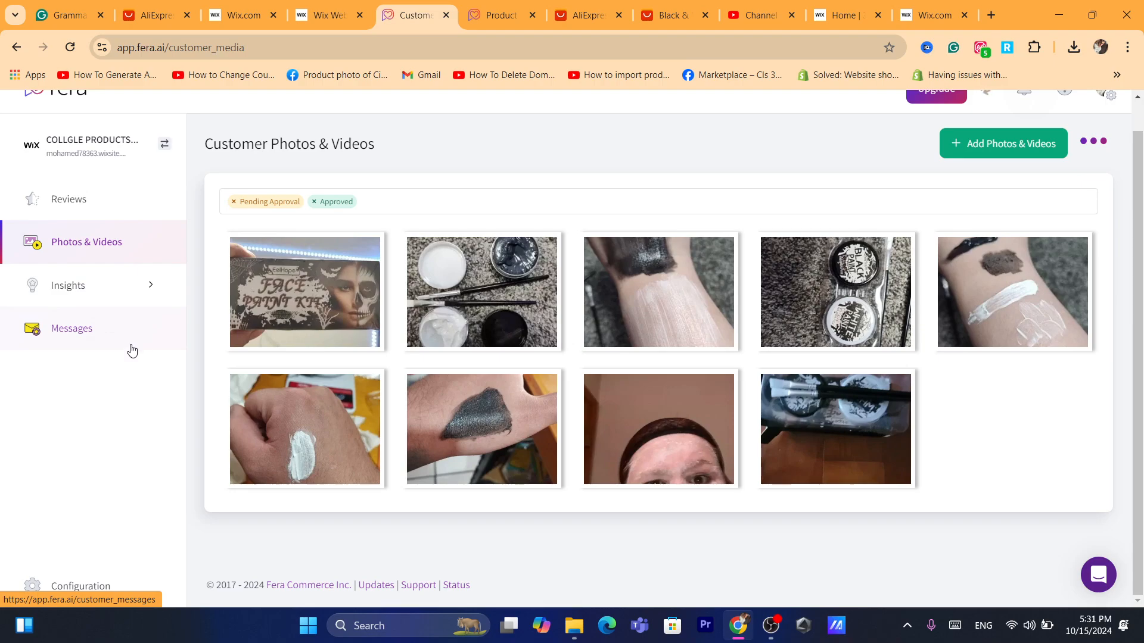
{"action": "left_click", "coordinate": [54, 201]}
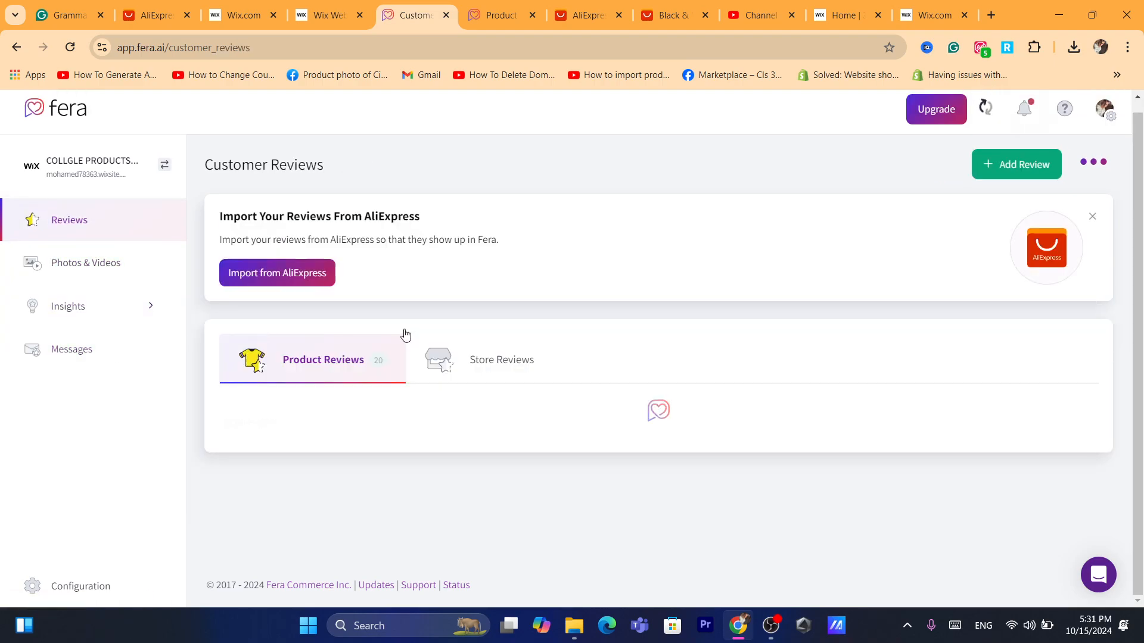
{"action": "scroll", "coordinate": [1099, 431], "scroll_direction": "down", "scroll_amount": 2}
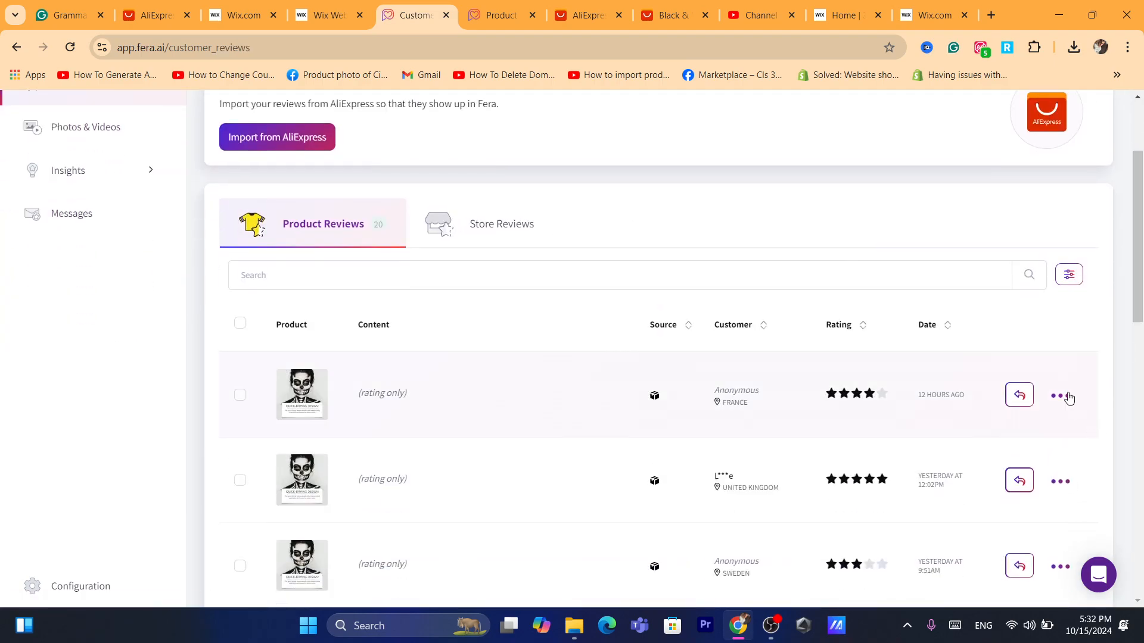
{"action": "left_click", "coordinate": [1059, 396]}
{"action": "scroll", "coordinate": [1128, 170], "scroll_direction": "up", "scroll_amount": 2}
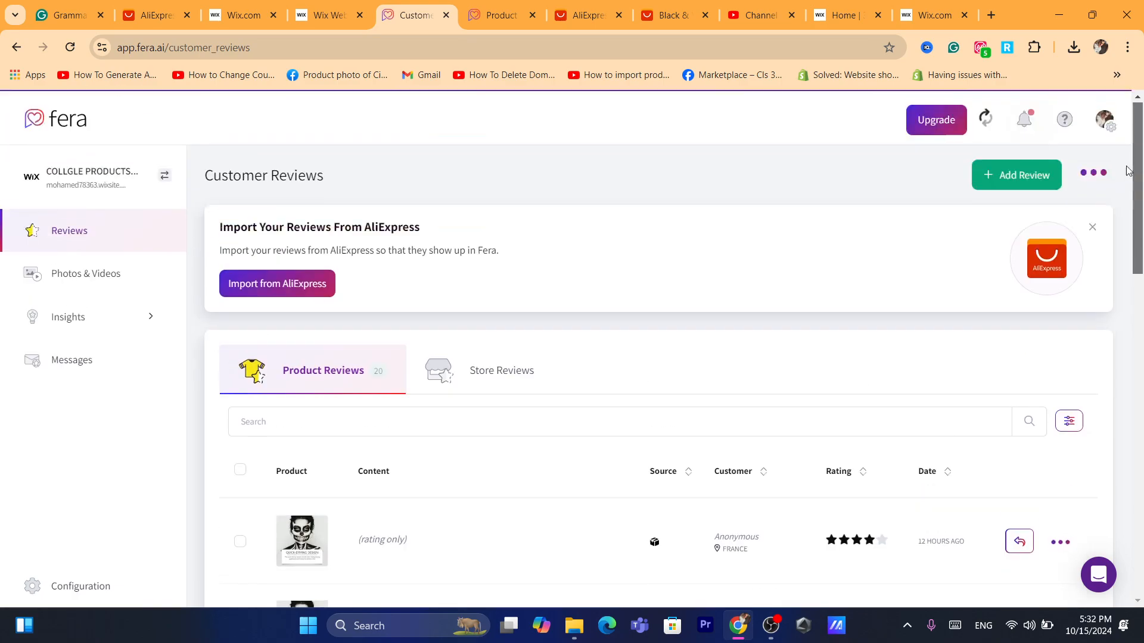
Choose Get New Reviews from Fera's Add Review options.
{"action": "left_click", "coordinate": [986, 176]}
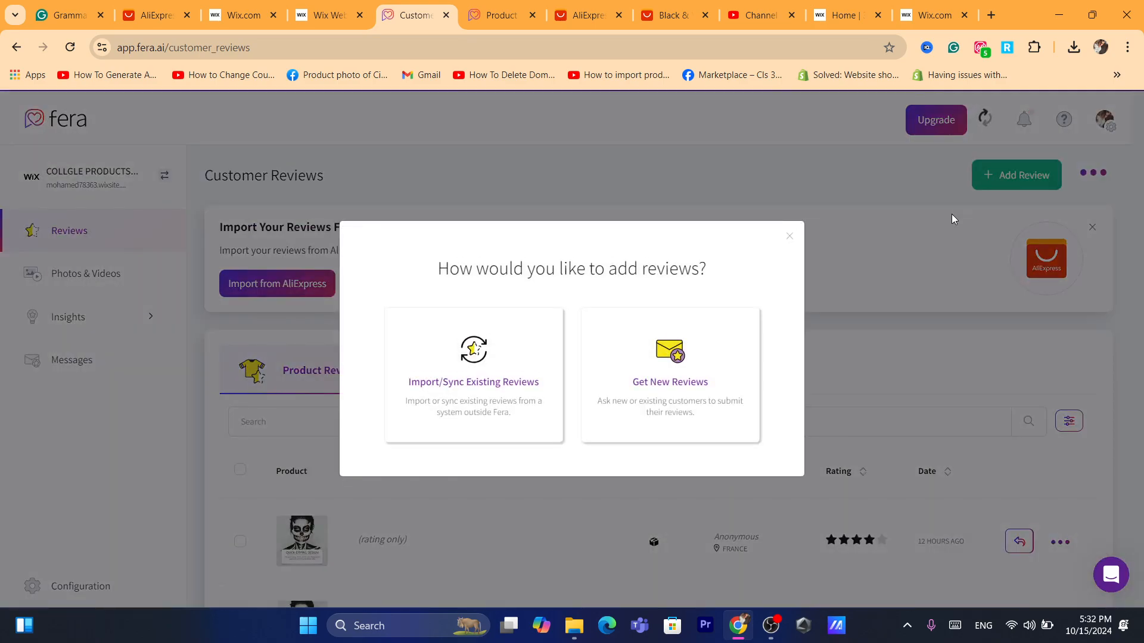
{"action": "left_click", "coordinate": [952, 214]}
{"action": "left_click", "coordinate": [1030, 180]}
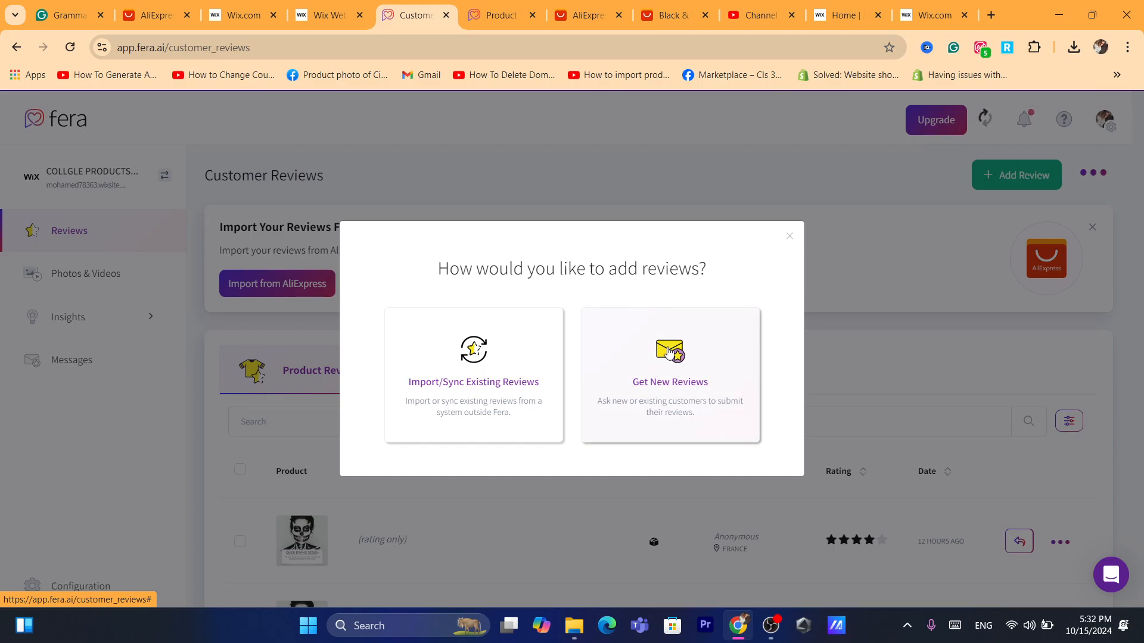
{"action": "left_click", "coordinate": [669, 353]}
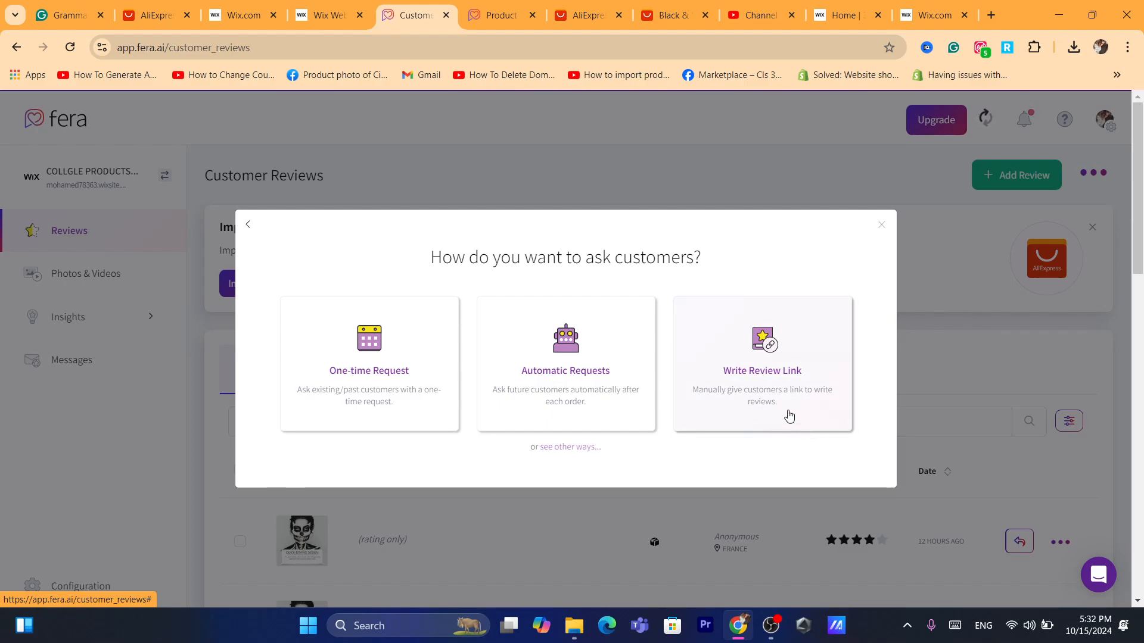
Generate the store's Write Review Link (fera.review/asks15) and copy it.
{"action": "left_click", "coordinate": [756, 373]}
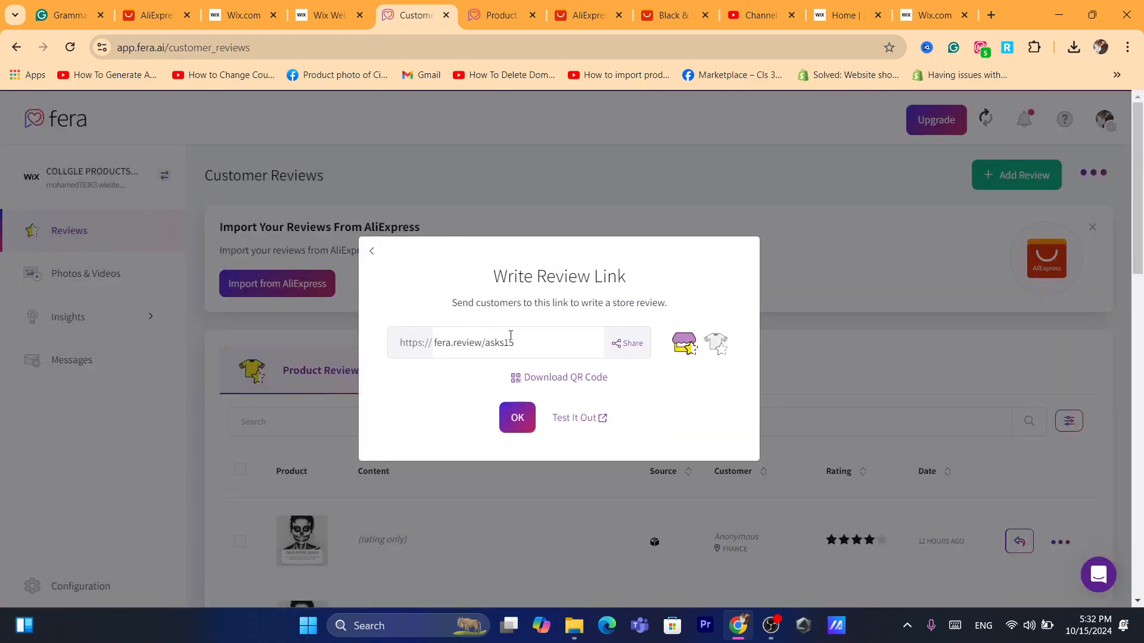
{"action": "left_click", "coordinate": [511, 336]}
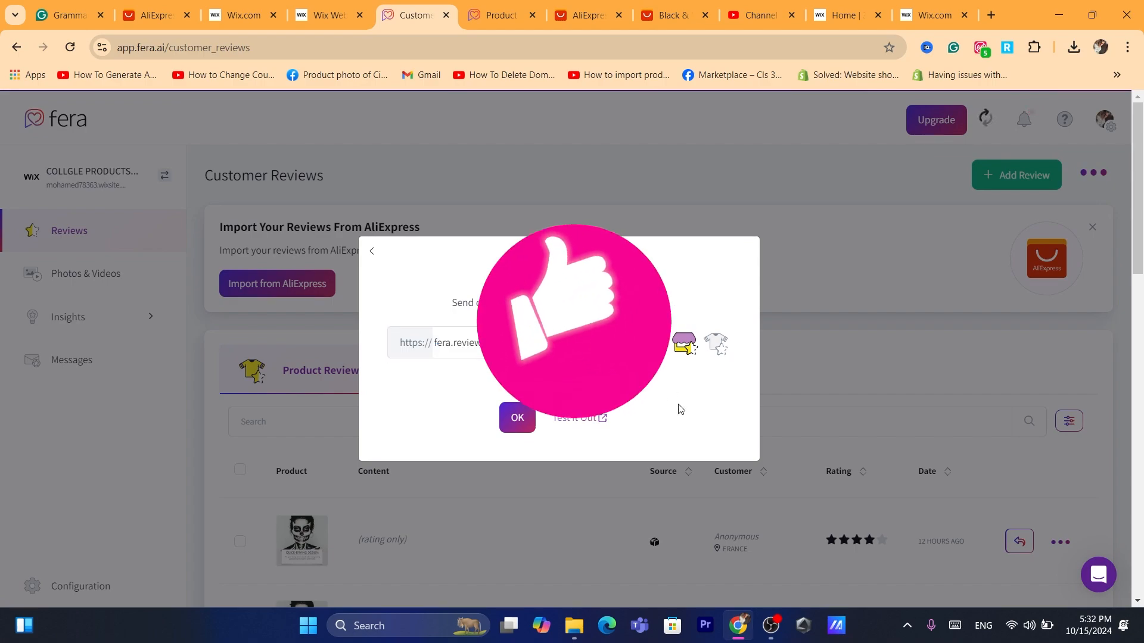